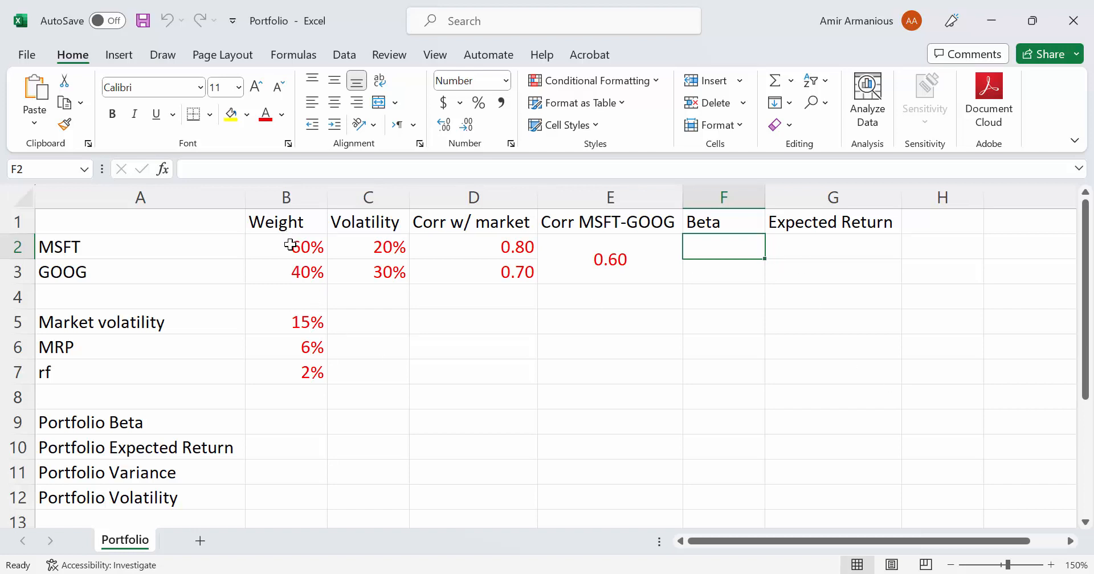
Step: Review the weights, volatilities and the MSFT-GOOG correlation given for the two stocks
drag(290, 245, 310, 273)
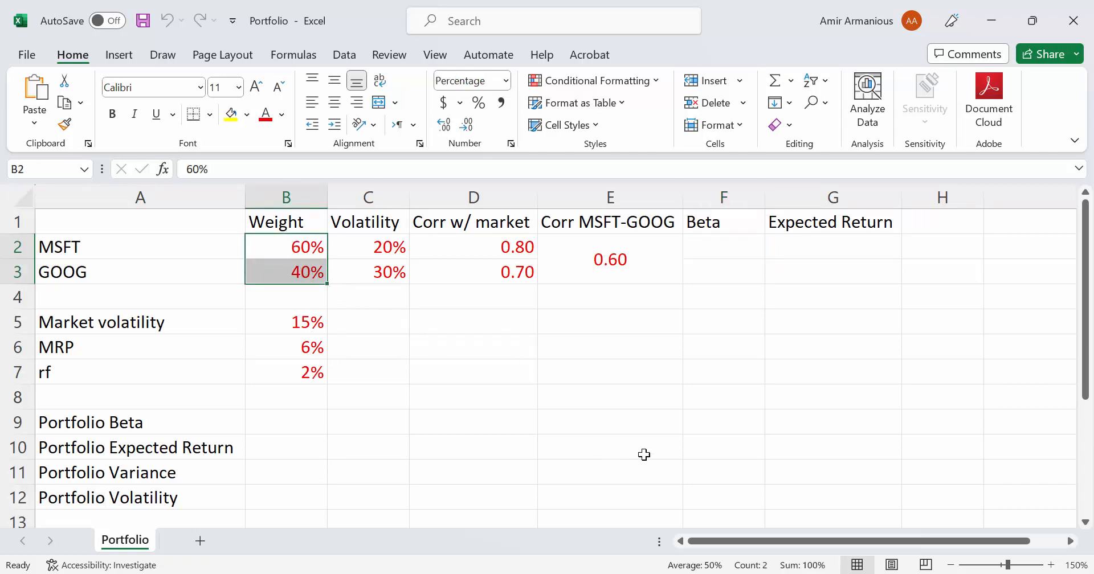
click(576, 351)
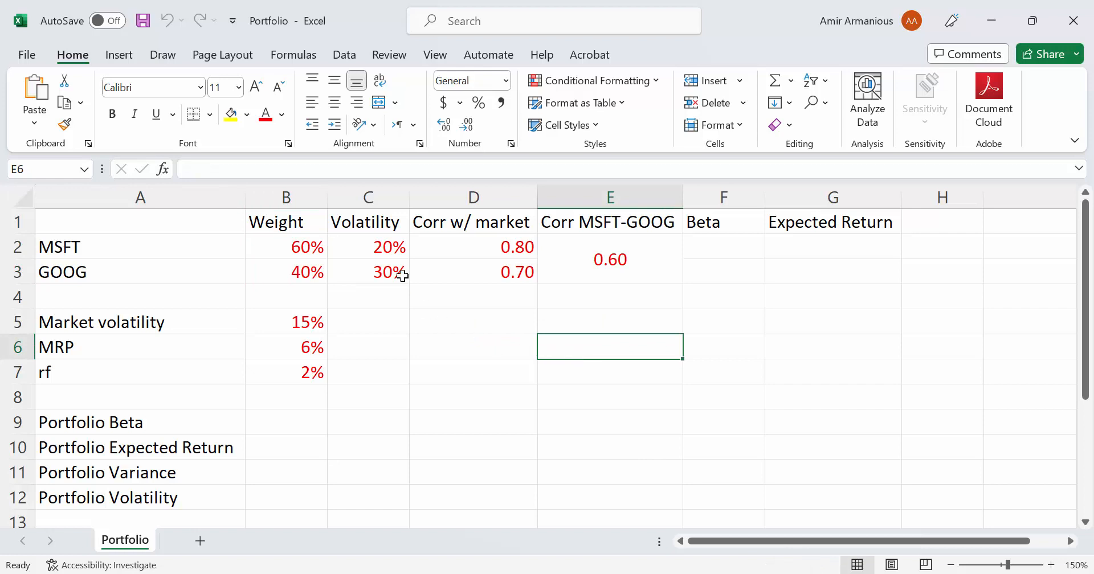
click(367, 249)
click(186, 276)
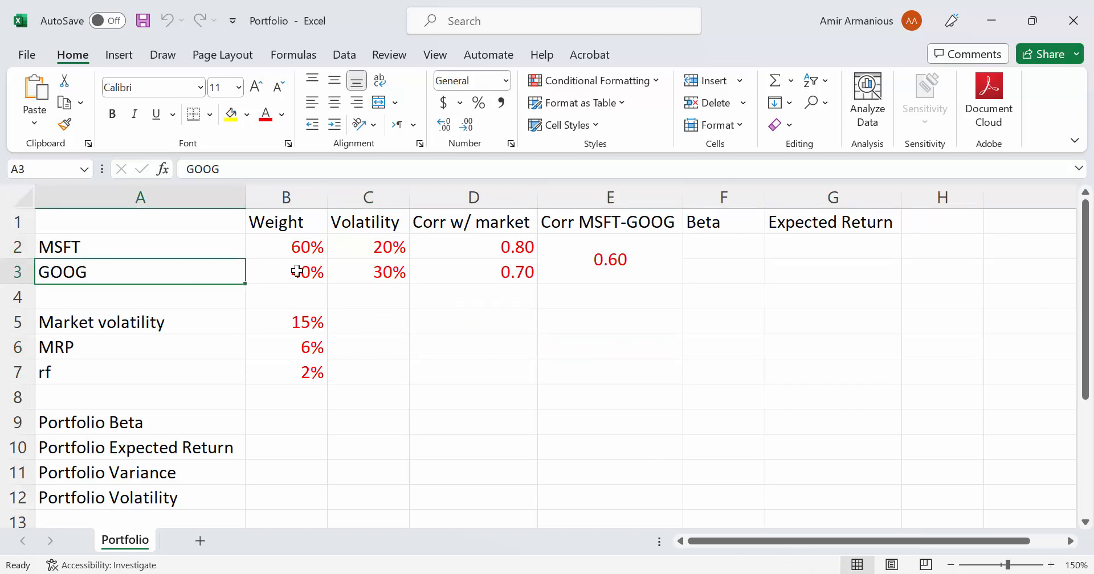
click(389, 277)
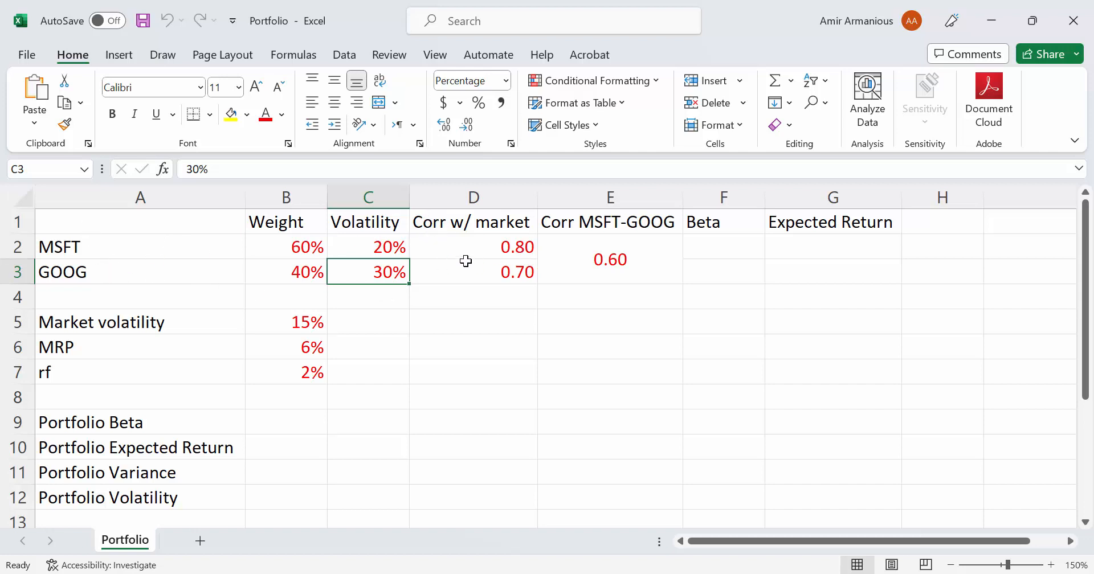
click(108, 249)
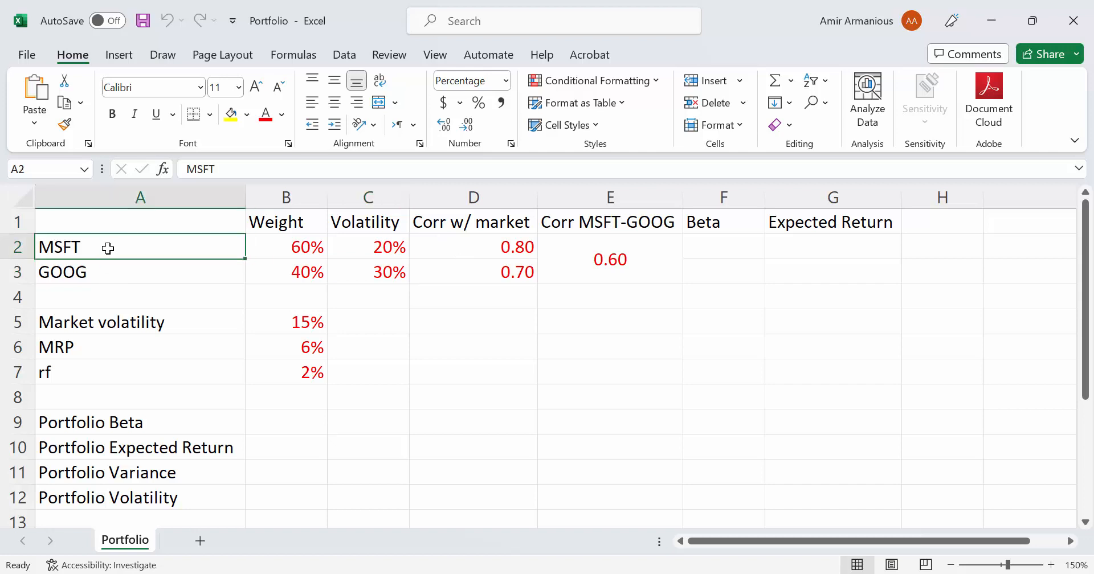
drag(108, 248, 110, 264)
click(613, 259)
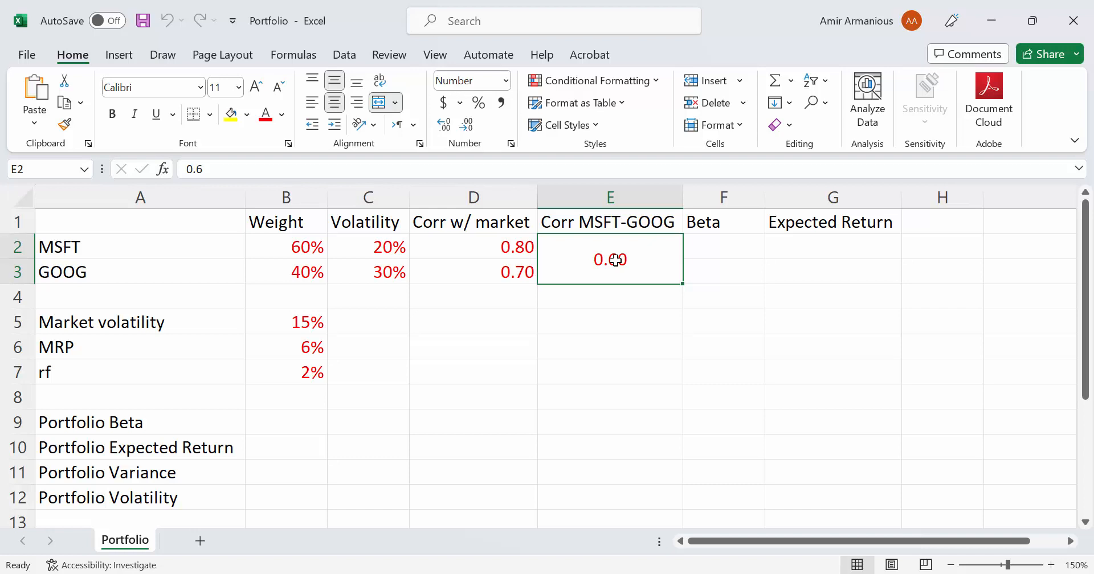
Step: Calculate MSFT's beta in F2 as market correlation times volatility divided by market volatility, with =D2*C2/B5
click(733, 245)
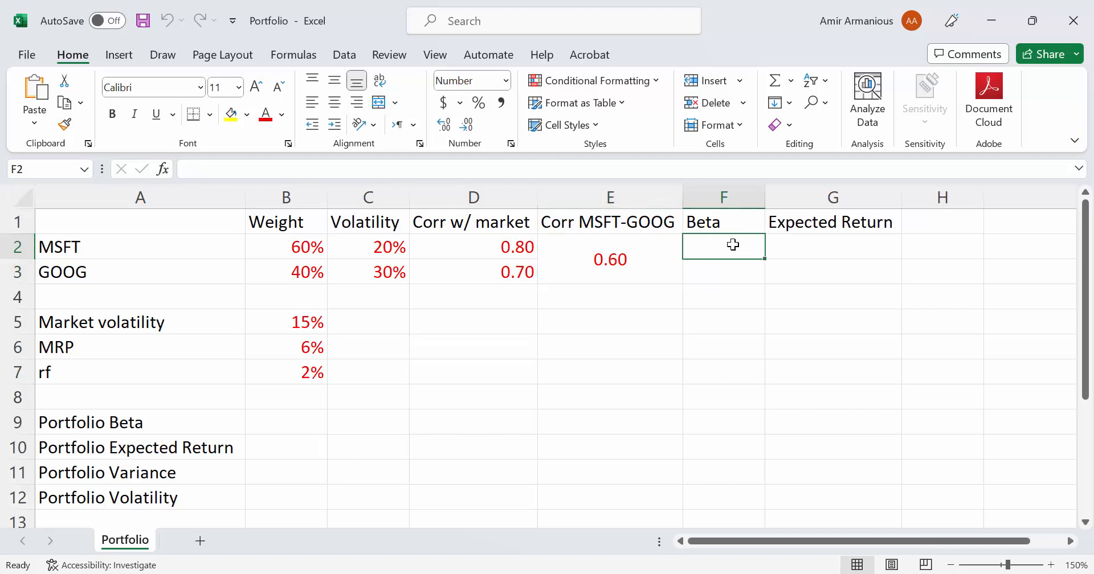
text(=)
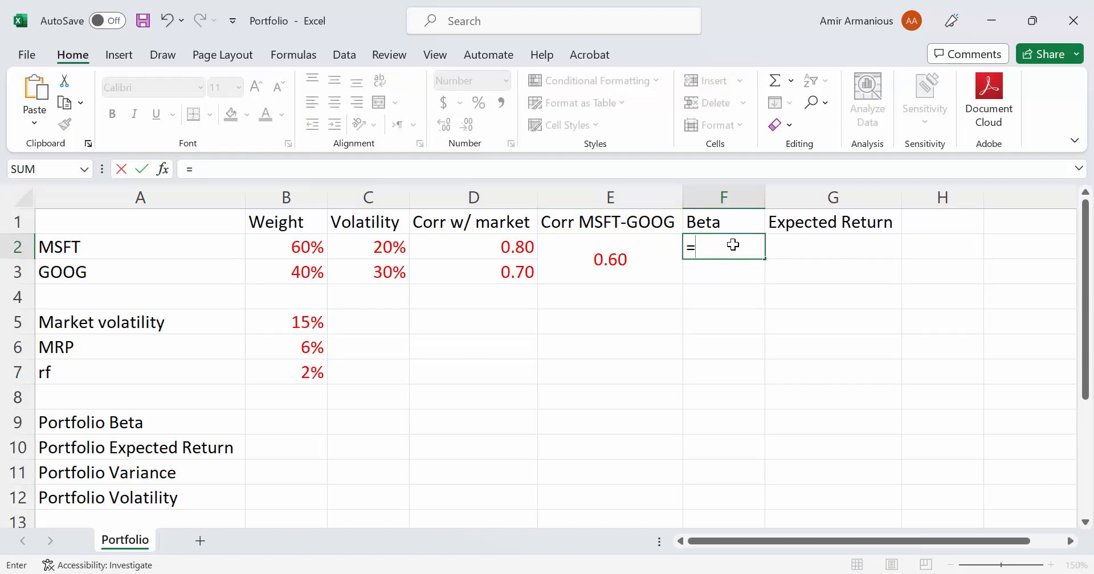
click(506, 245)
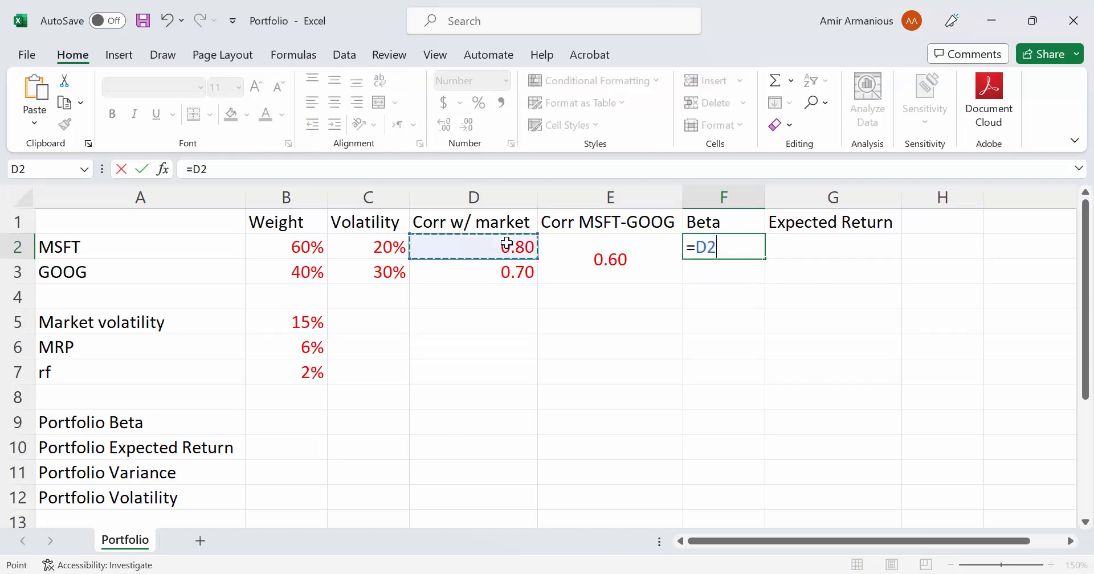
text(*)
click(370, 242)
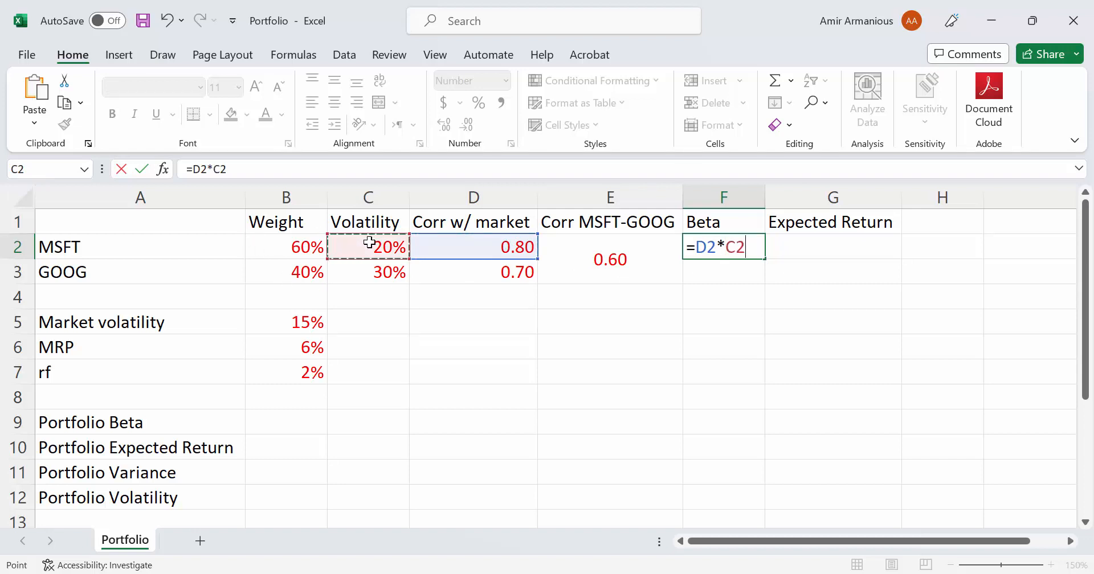
text(/)
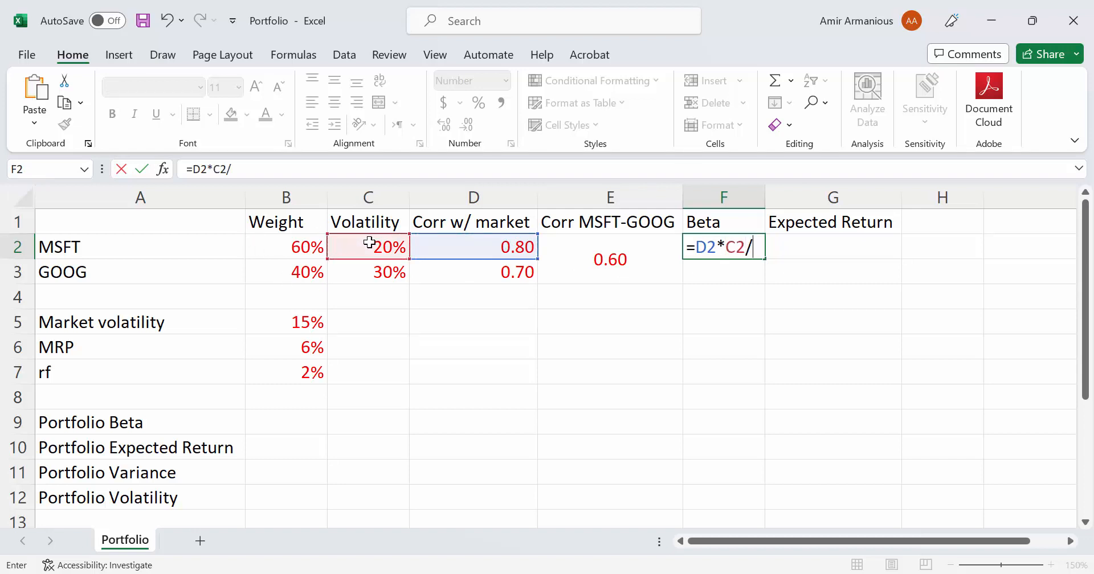
click(284, 320)
key(Return)
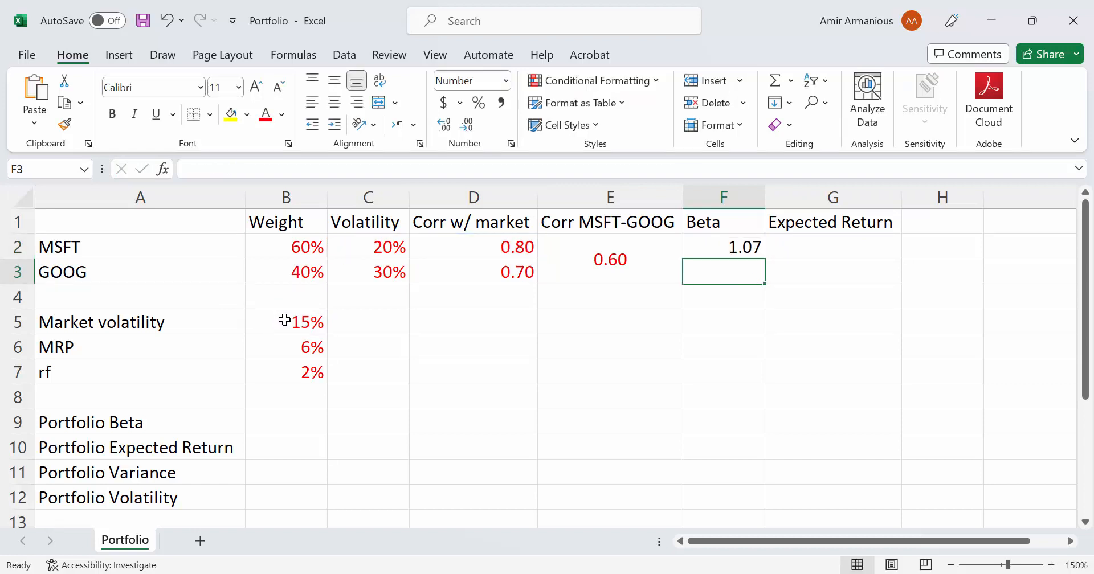
Step: Calculate GOOG's beta in F3 from its market correlation, its volatility and the market volatility, with =D3*C3/B5
text(=)
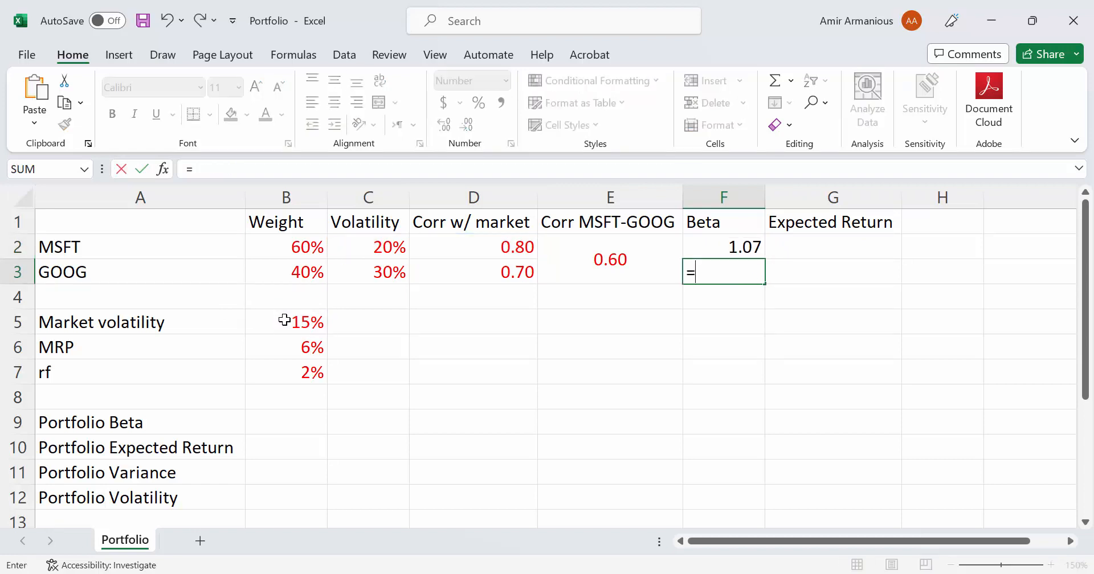
click(463, 266)
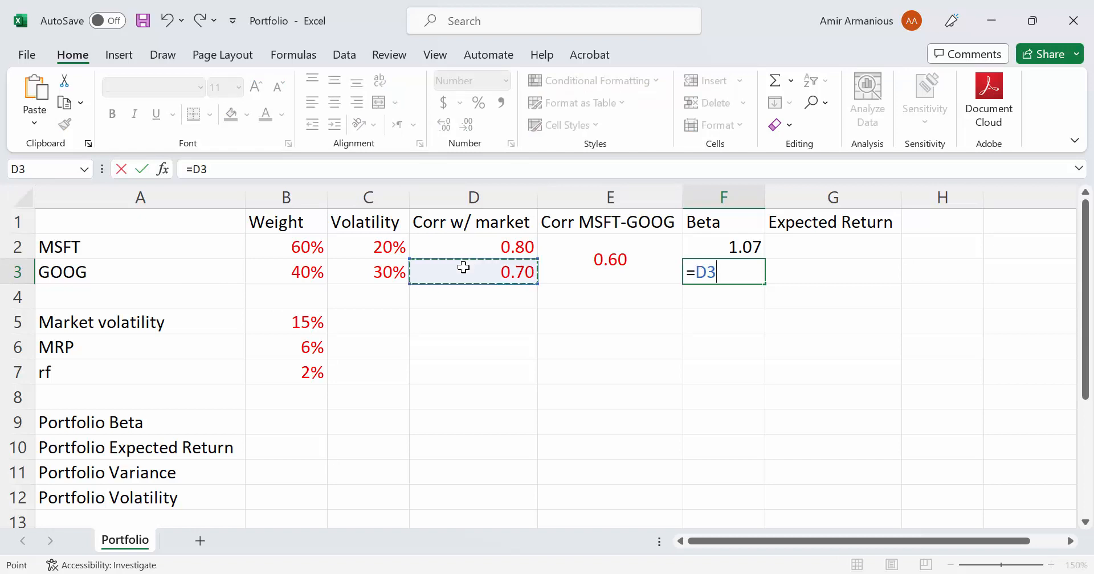
text(*)
click(373, 271)
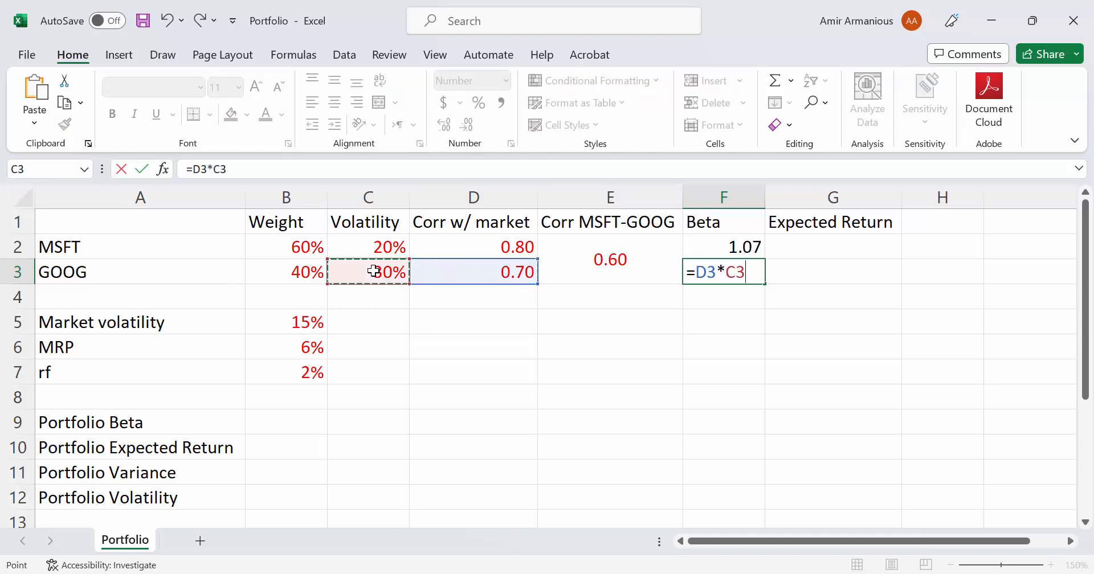
text(/)
click(311, 323)
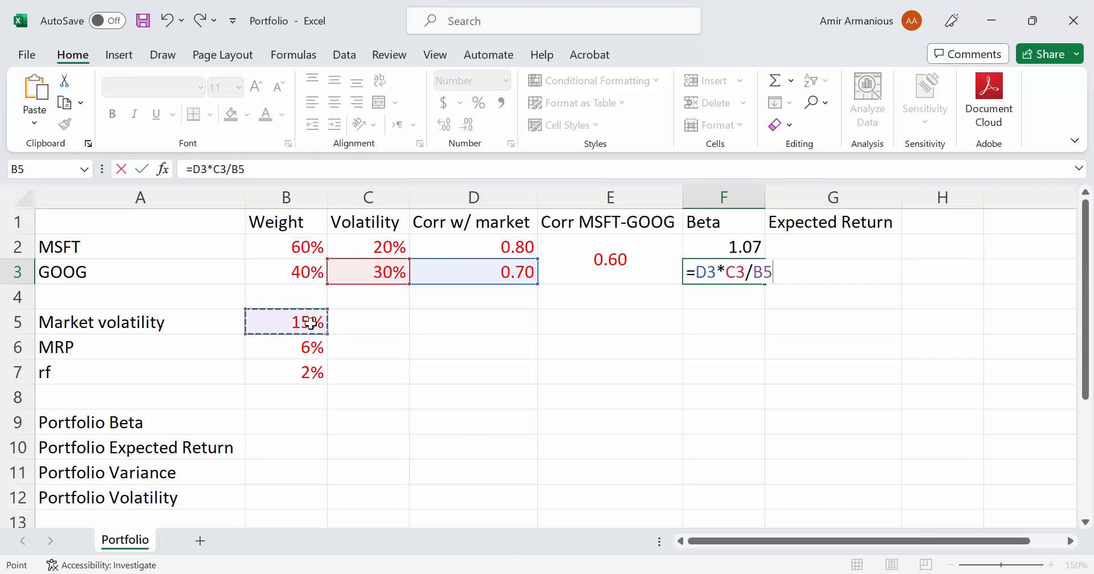
key(Return)
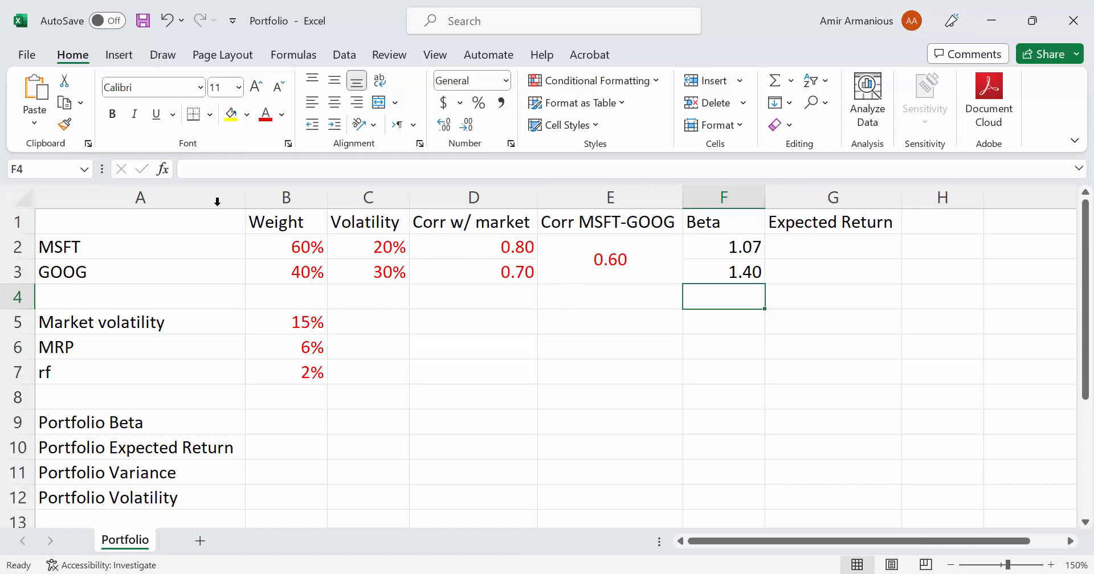
Step: Calculate MSFT's expected return in G2 with =$B$7+F2*$B$6 and fill the formula down to G3 for GOOG
click(856, 239)
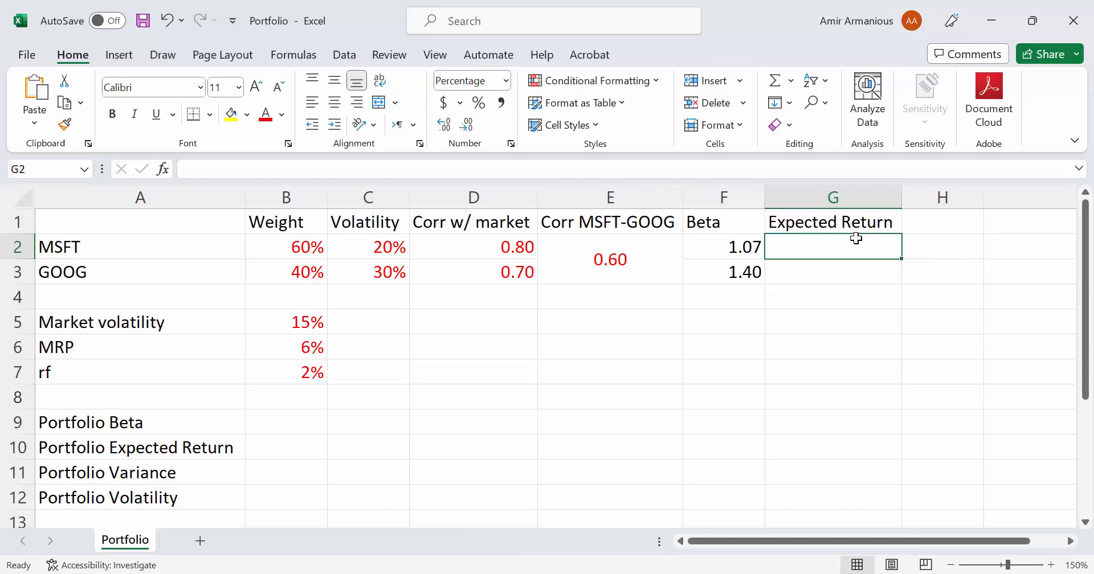
text(=)
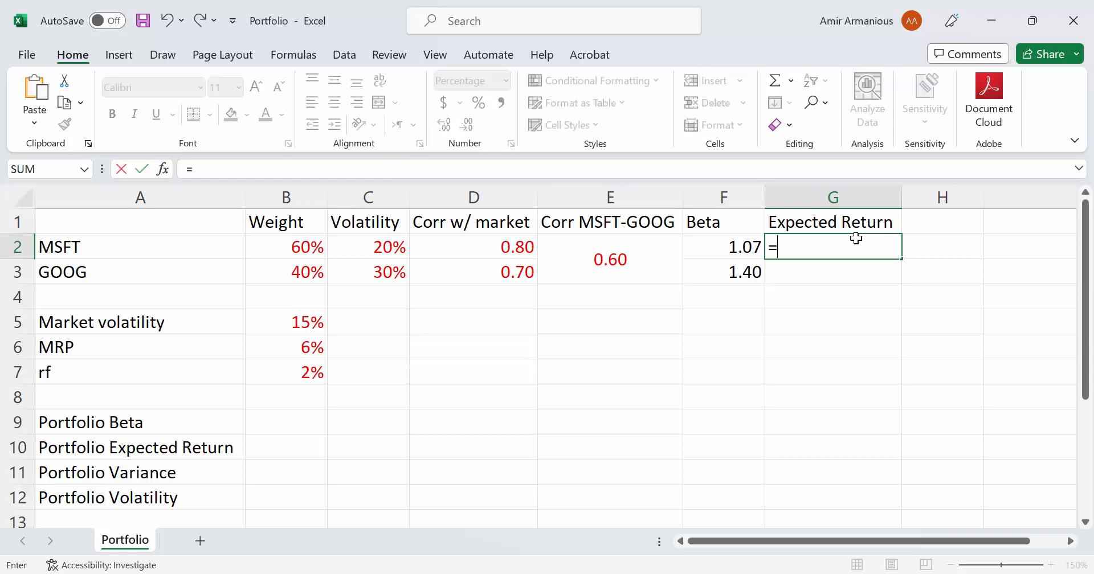
click(315, 371)
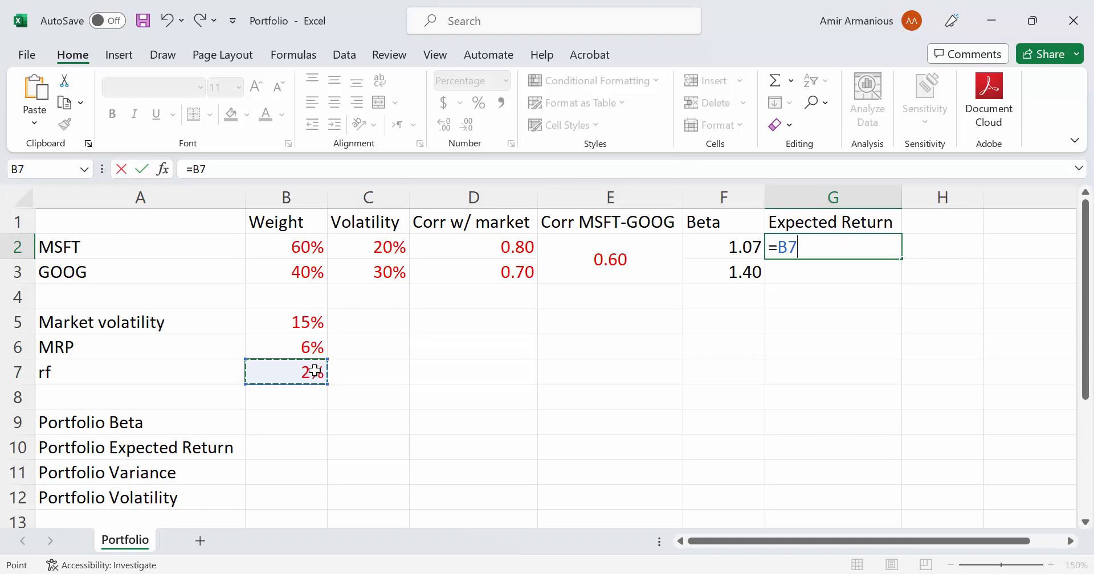
key(F4)
text(+)
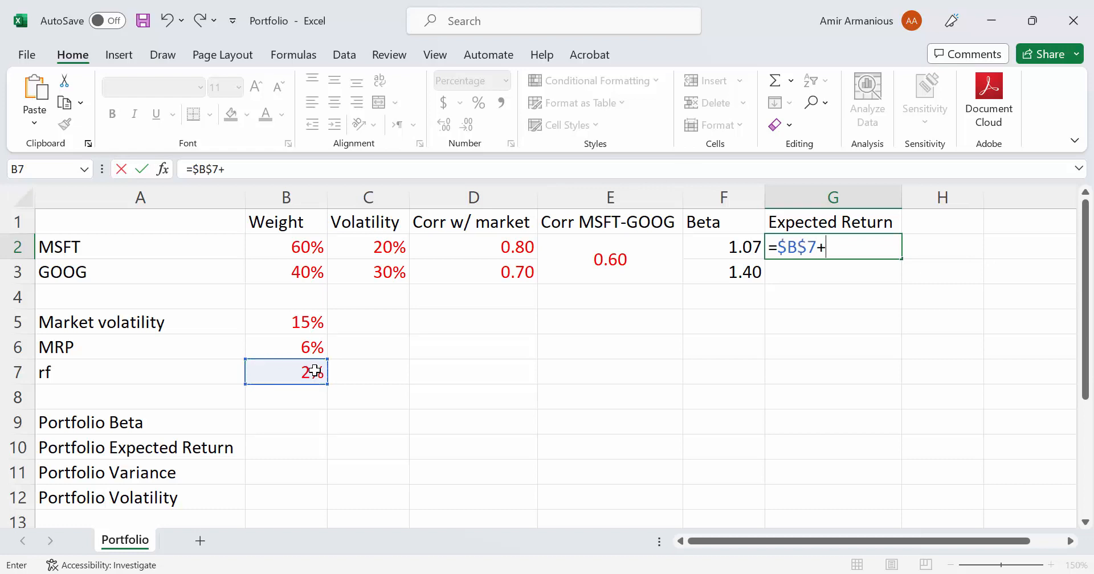
click(716, 242)
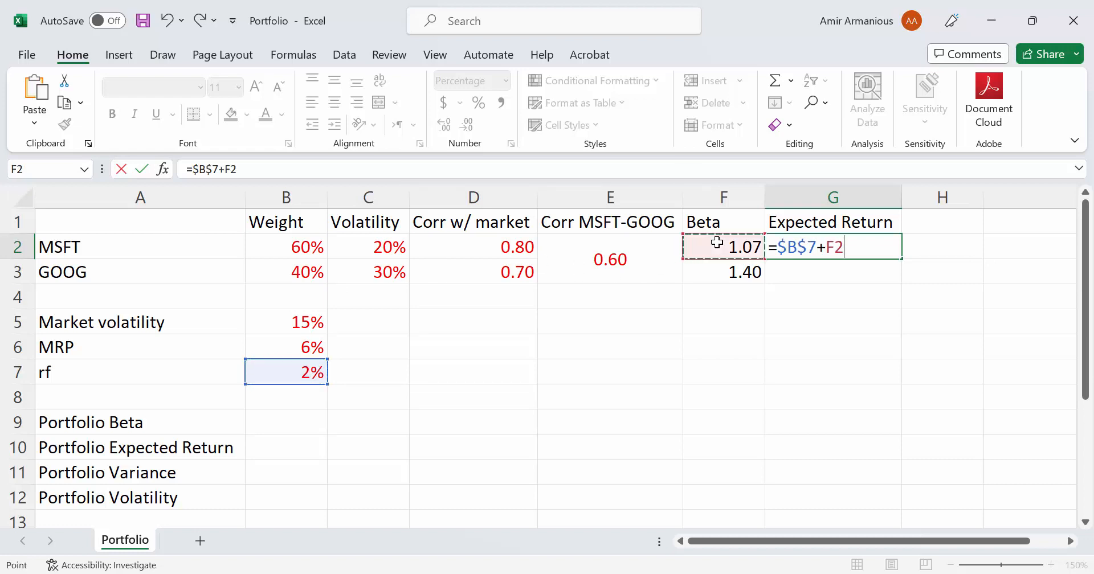
text(*)
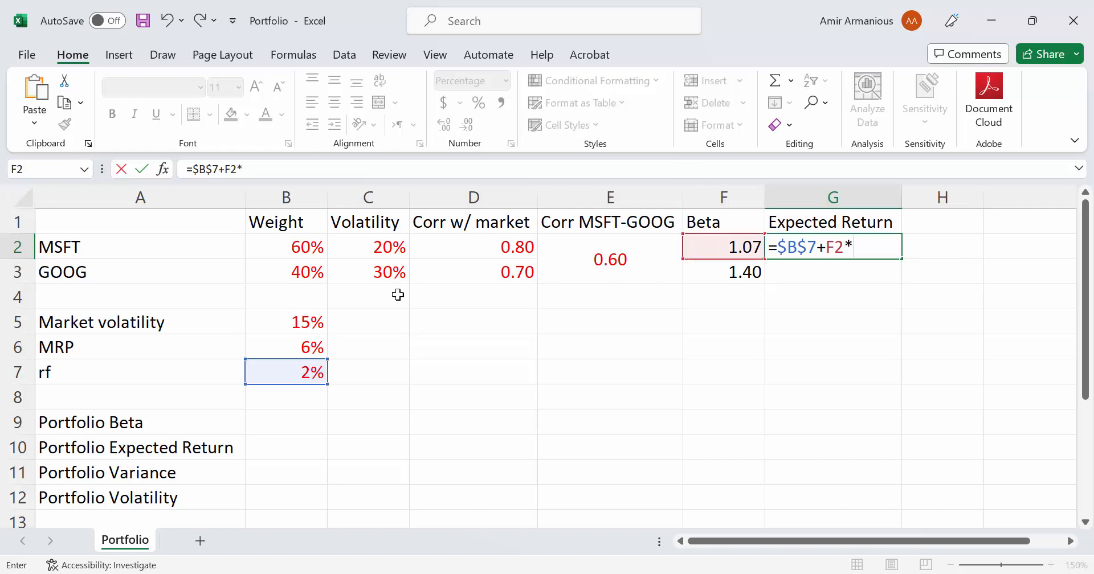
click(311, 346)
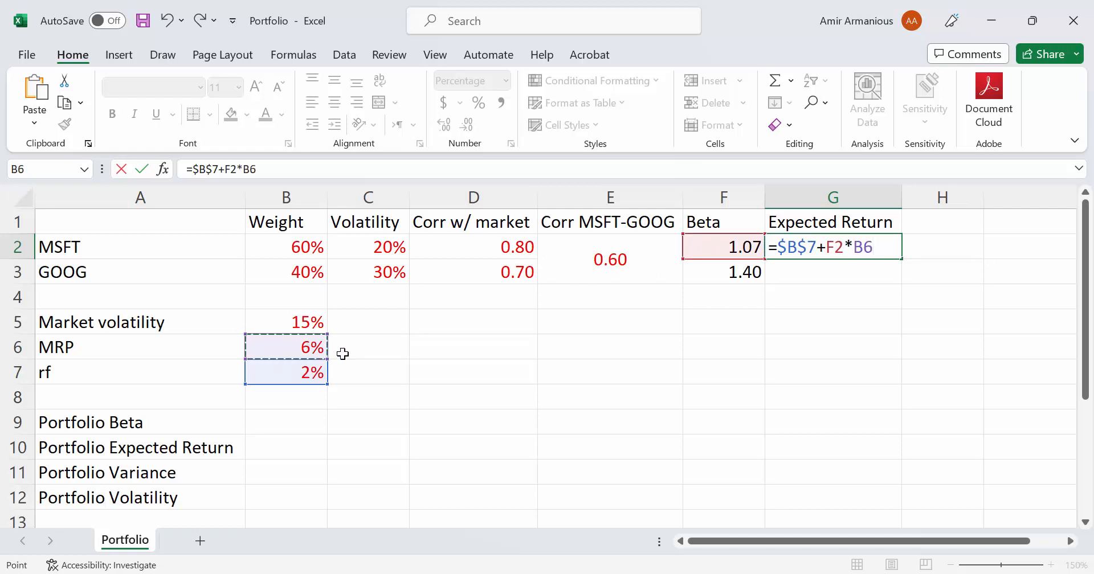
key(F4)
key(ctrl+Return)
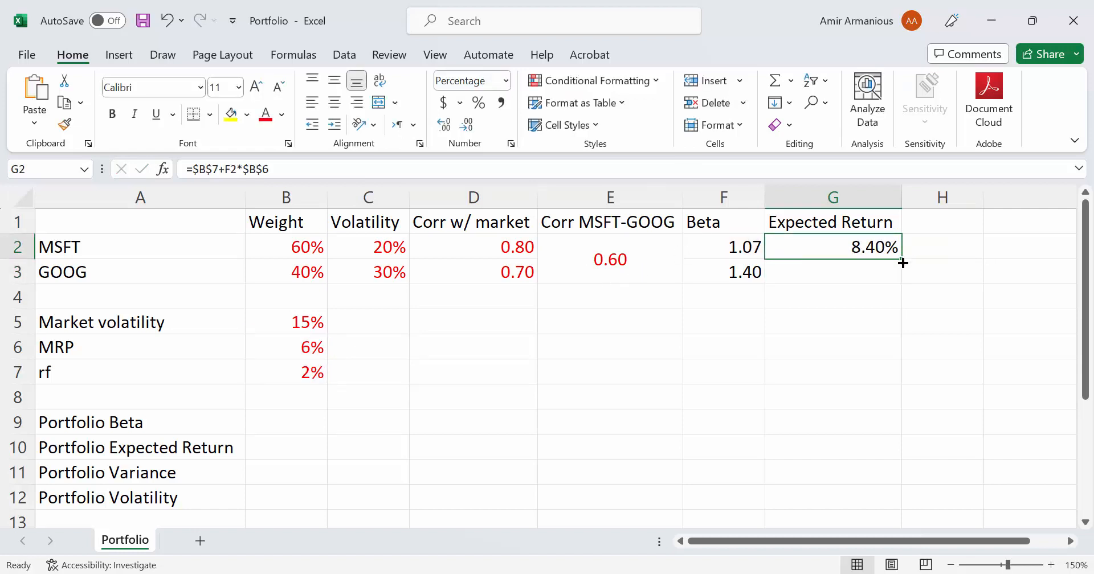
drag(901, 258, 901, 282)
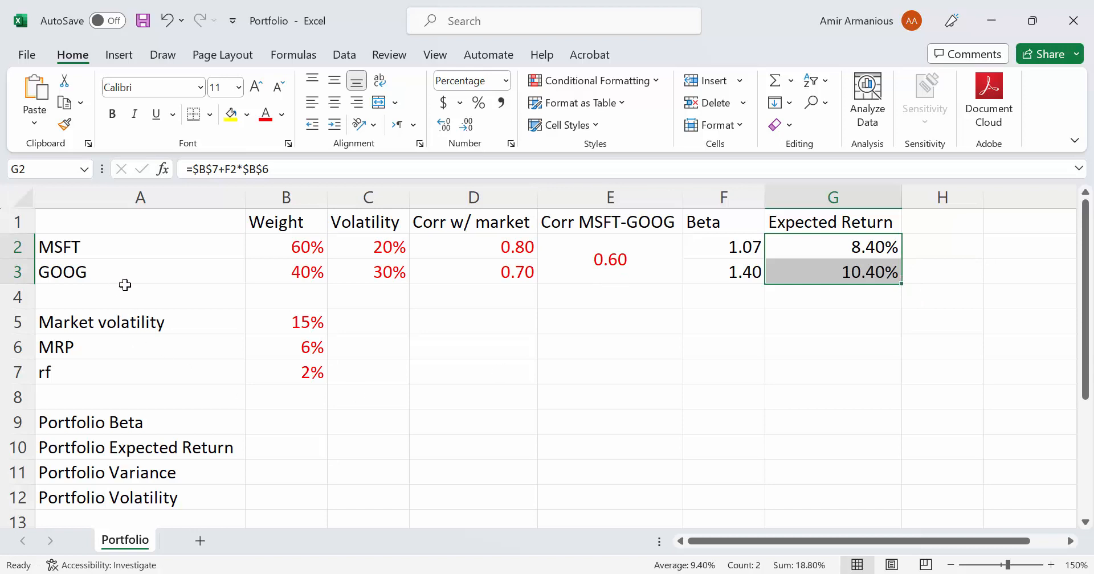
click(727, 347)
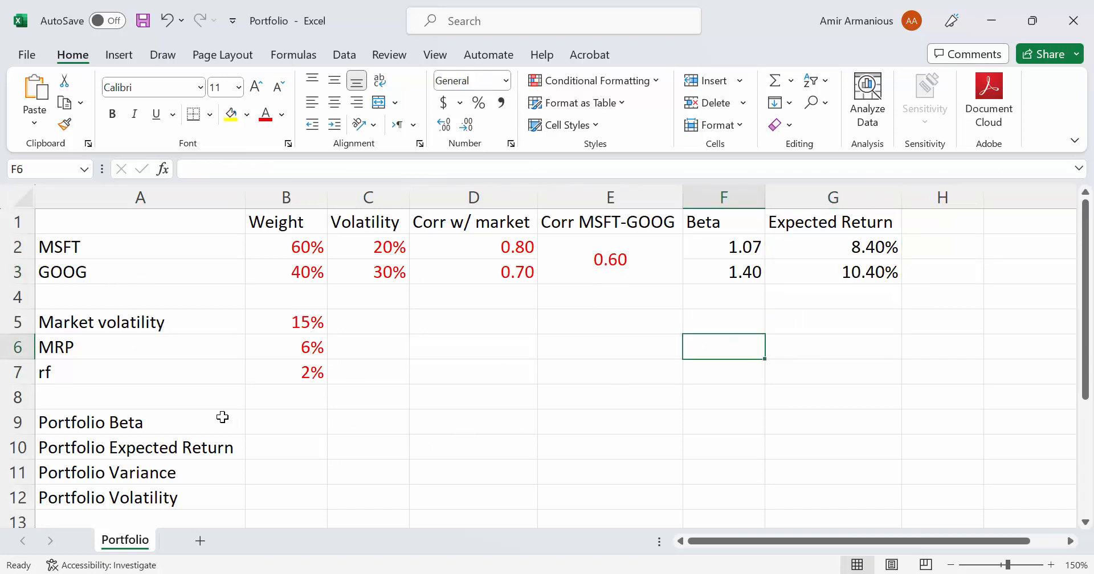
Step: Calculate the portfolio beta in B9 as the weighted sum of both stock betas, with =B2*F2+B3*F3, and check the formula
click(252, 422)
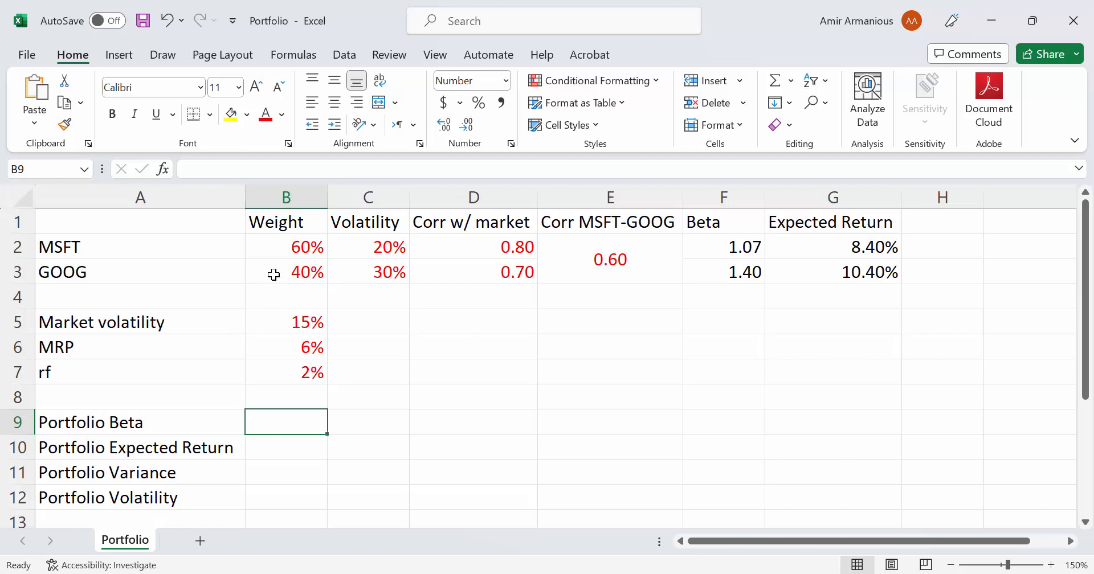
text(=)
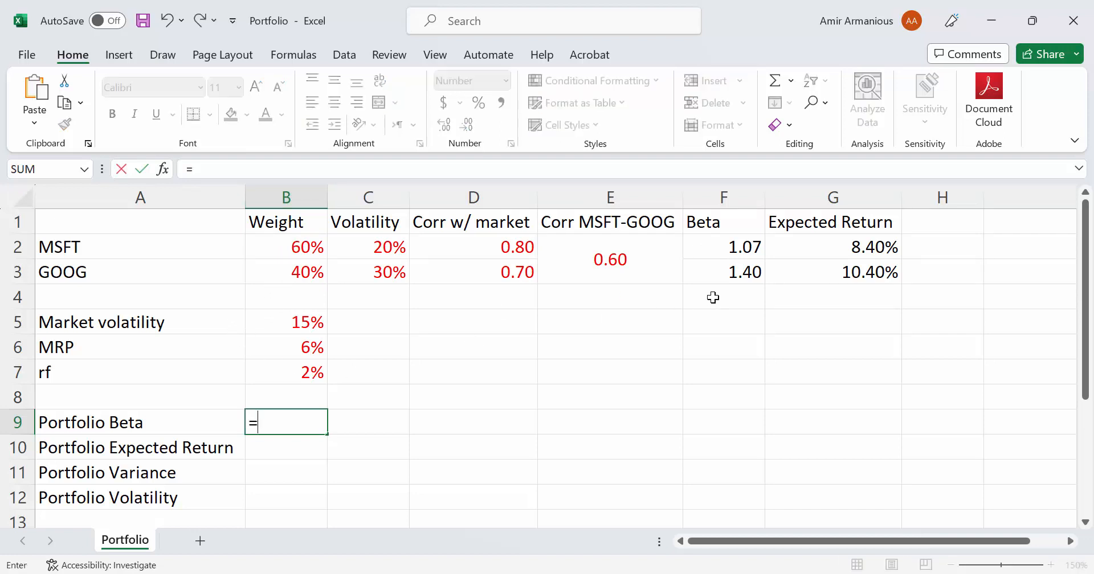
click(278, 244)
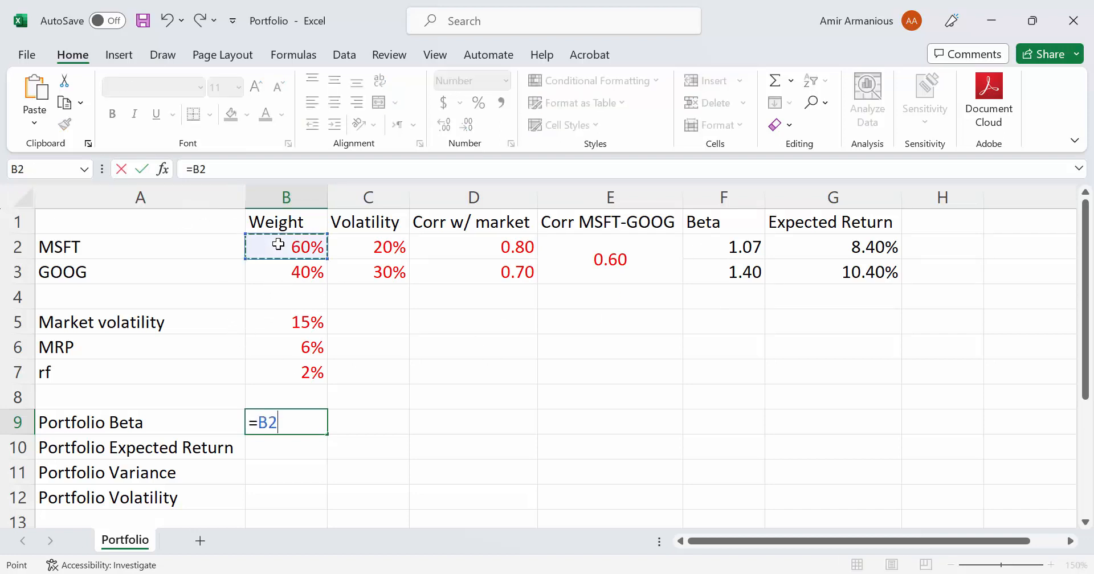
text(*)
click(730, 251)
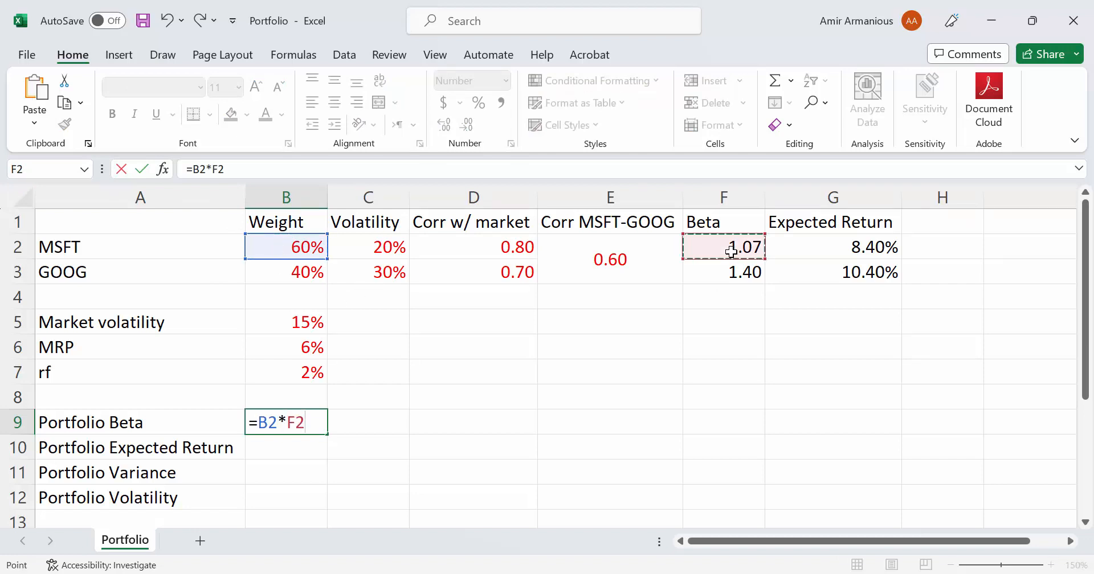
text(+)
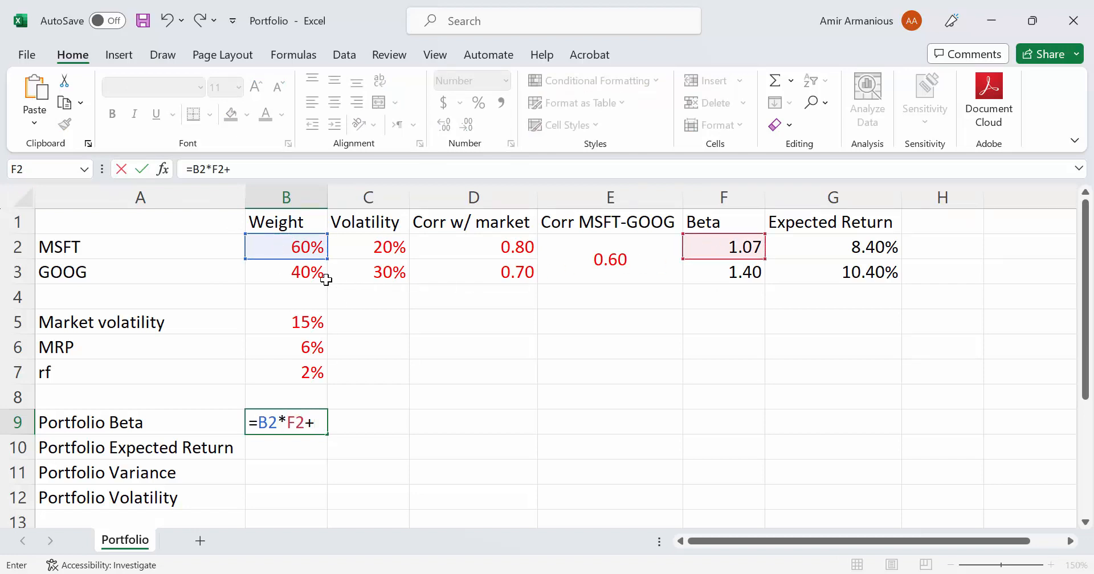
click(307, 273)
text(*)
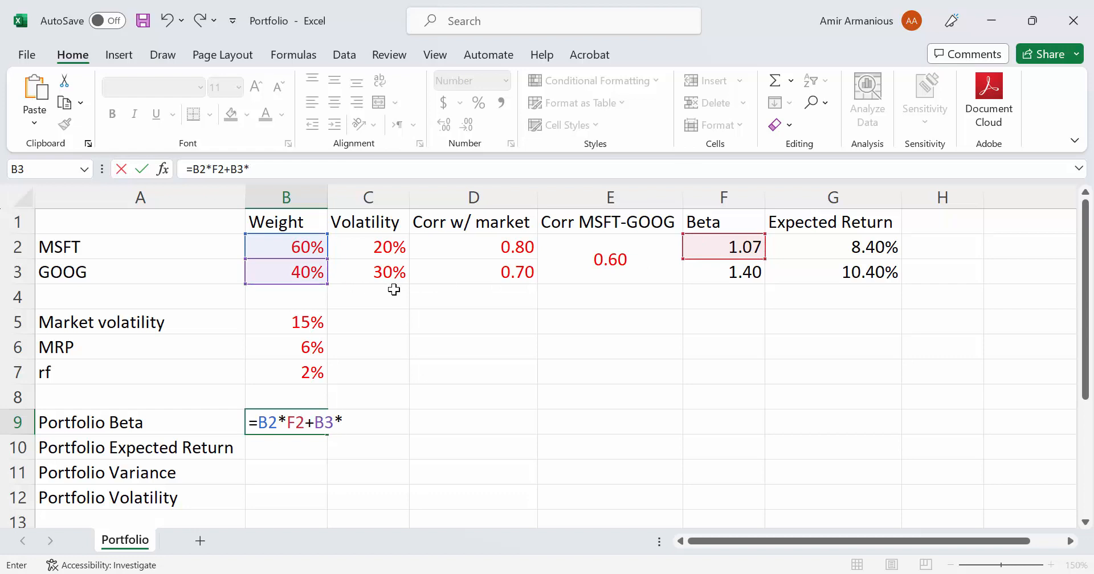
click(712, 272)
key(Return)
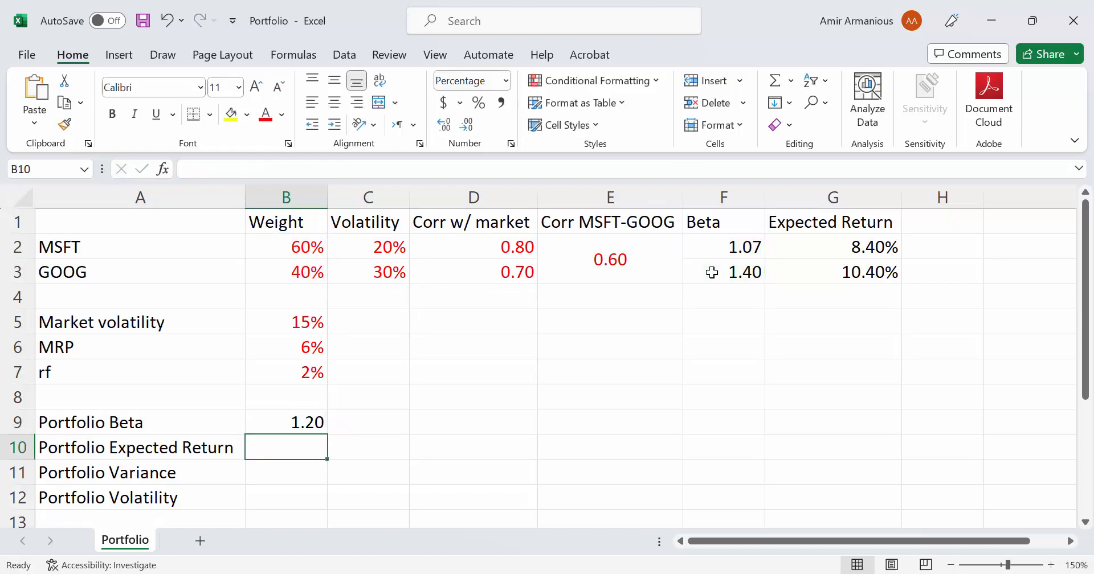
click(302, 425)
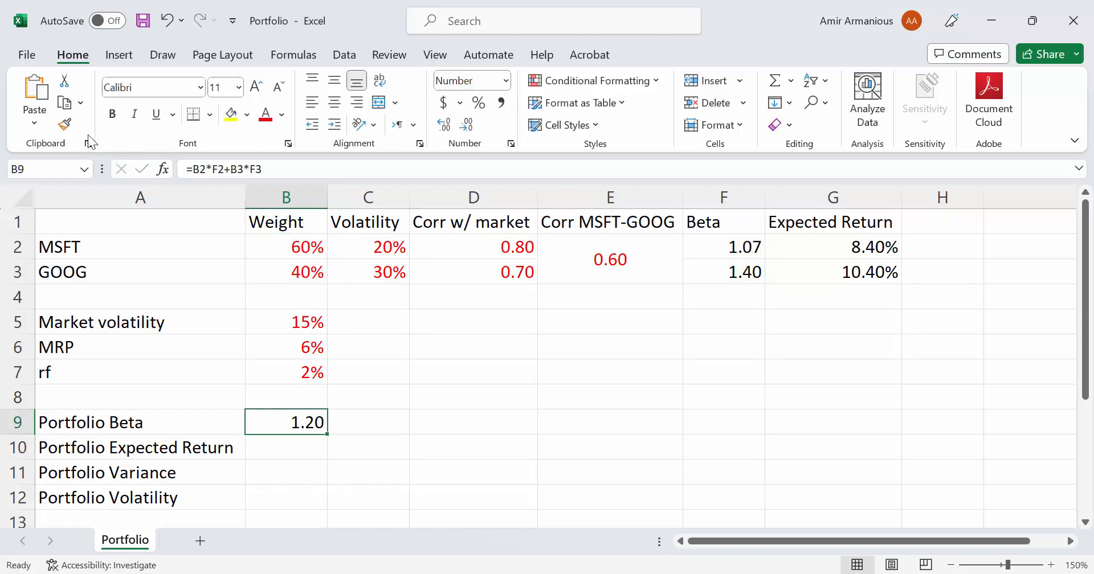
Step: Copy B9's format to C9 and recalculate the portfolio beta there with =SUMPRODUCT(B2:B3,F2:F3)
click(64, 124)
click(376, 426)
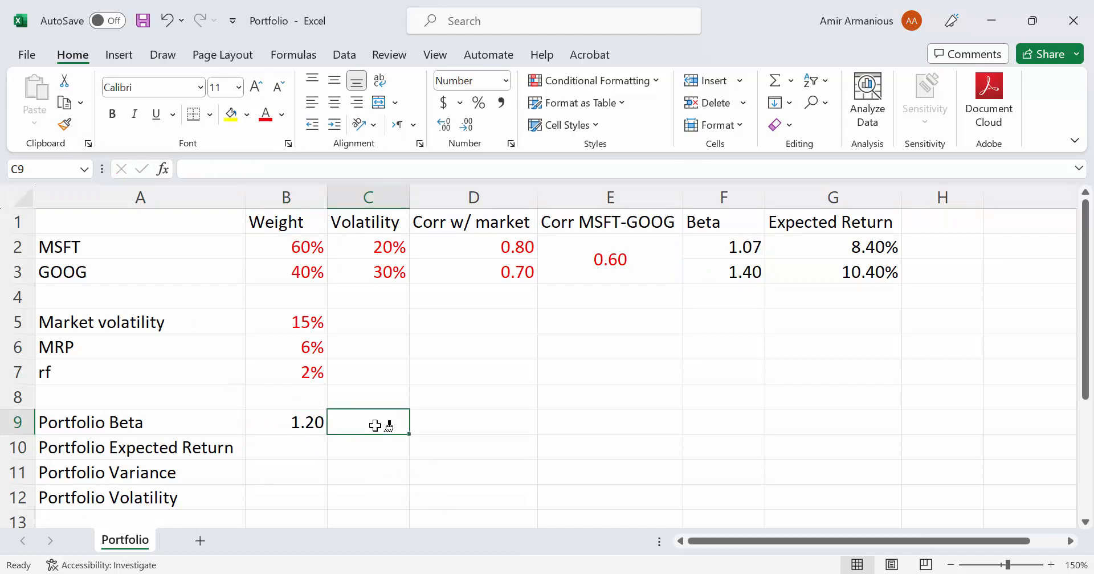
text(=sum)
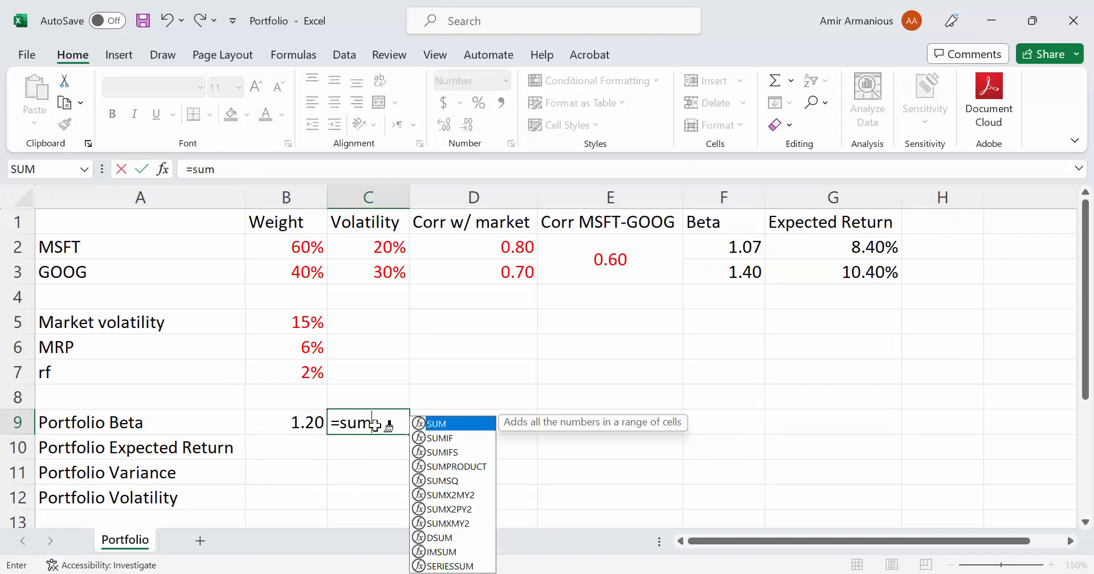
double_click(462, 466)
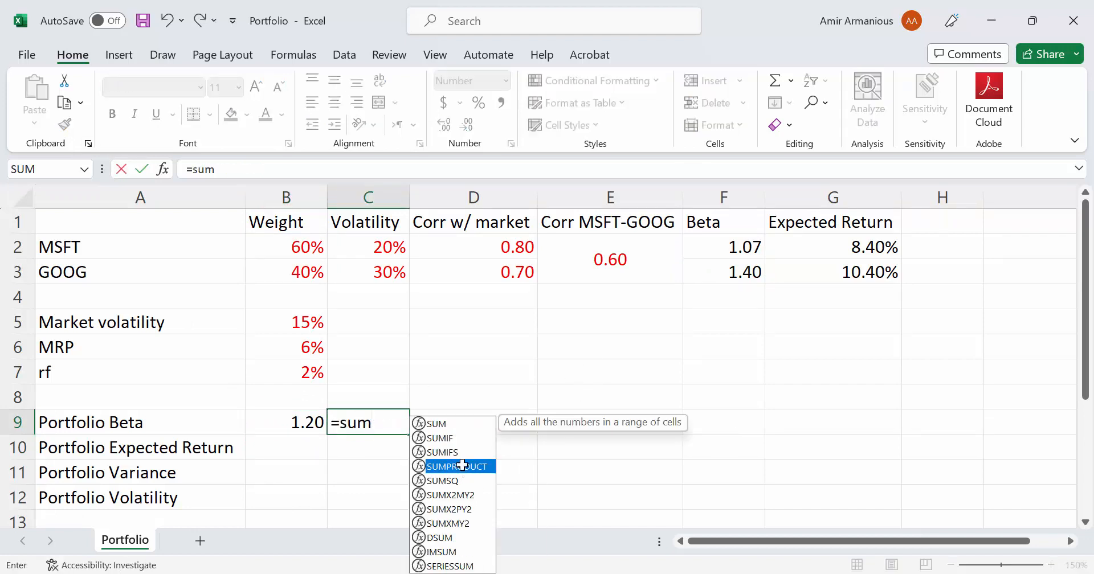
drag(311, 239, 309, 266)
text(,)
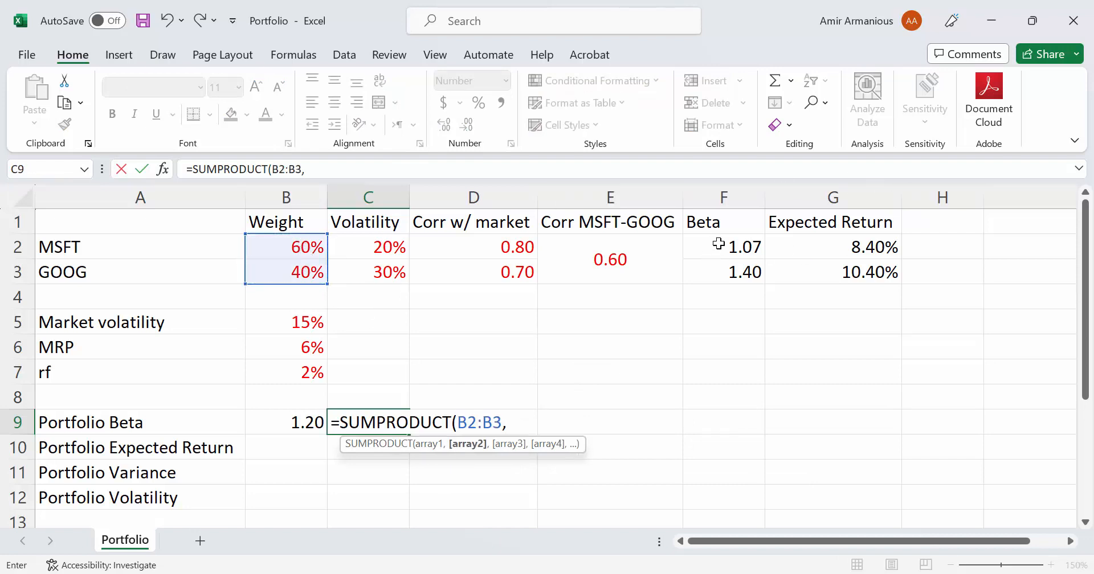
drag(719, 243, 728, 268)
text())
key(Return)
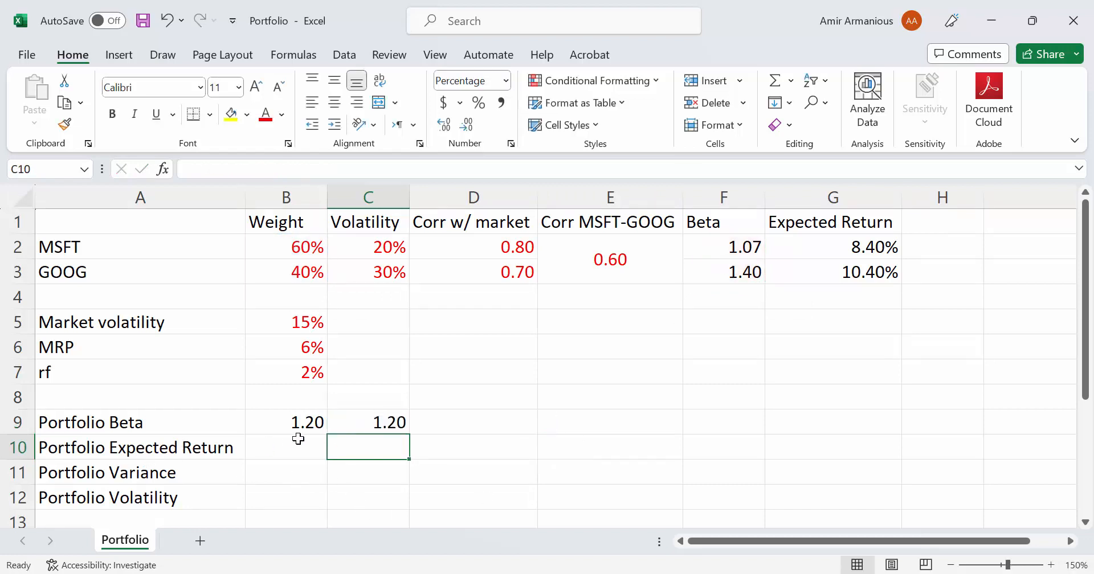
Step: Calculate the portfolio expected return in B10 as the weighted sum of both stocks' expected returns, with =B2*G2+B3*G3
click(298, 440)
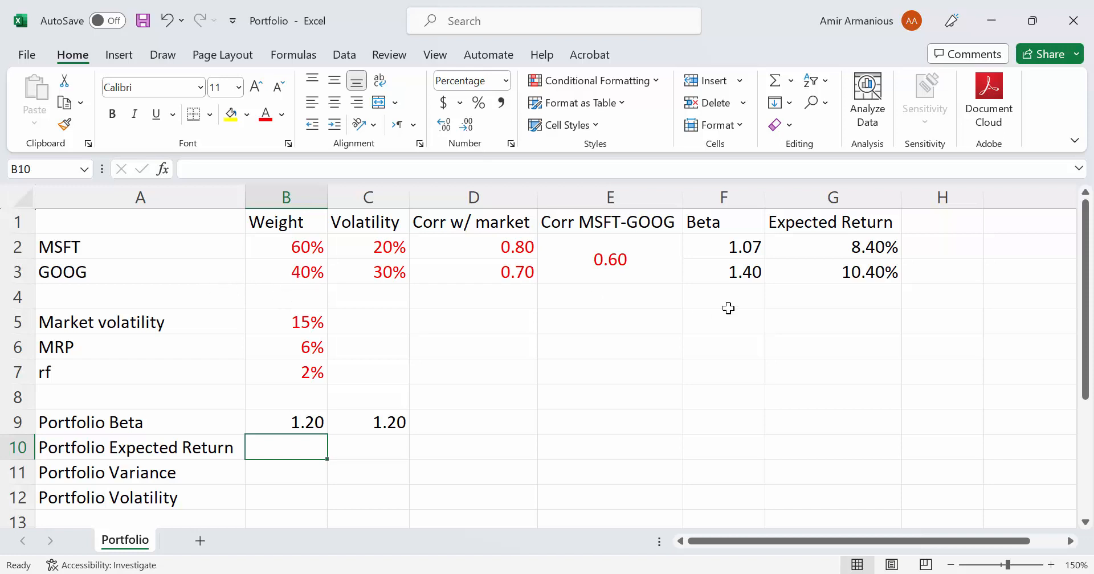
text(=)
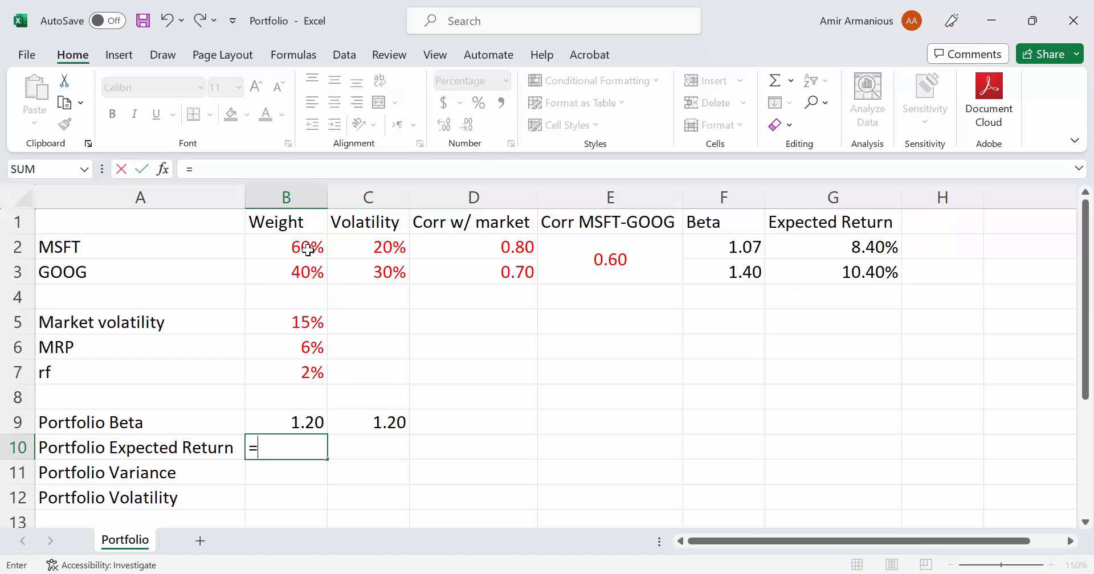
click(308, 250)
text(*)
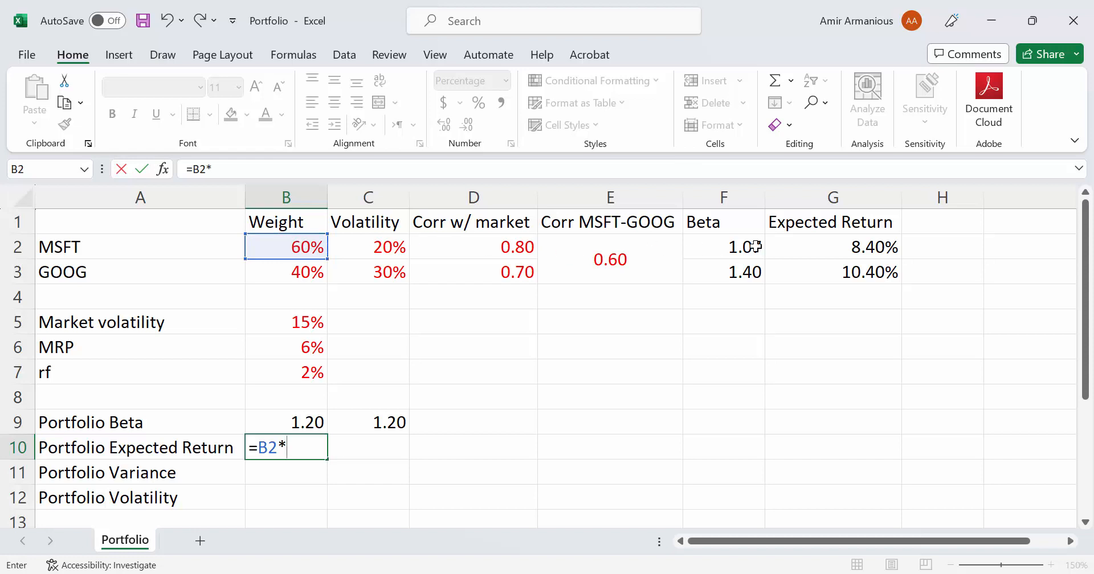
click(813, 239)
text(+)
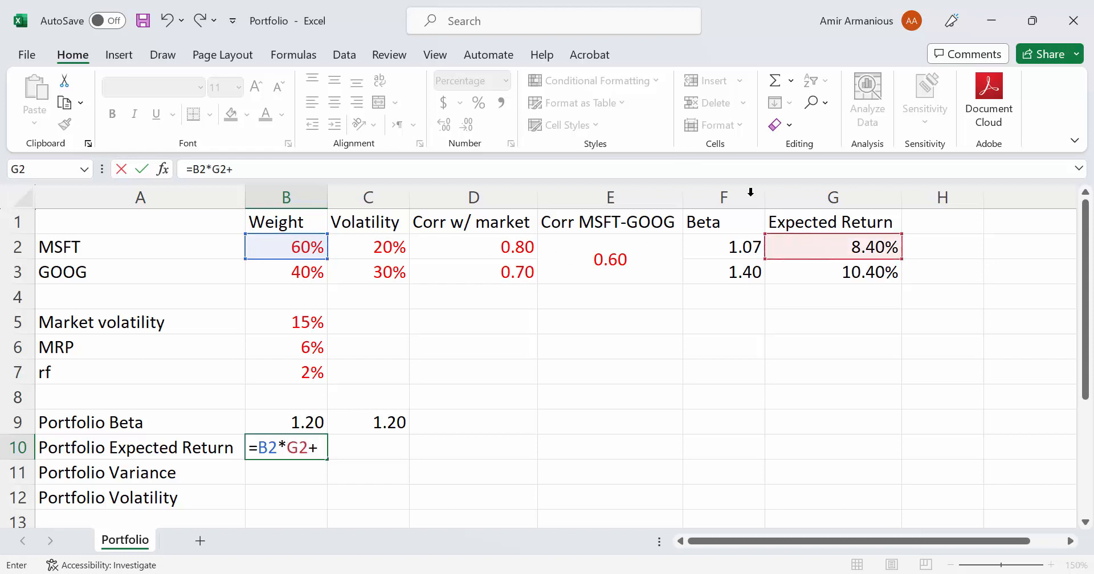
click(273, 273)
text(*)
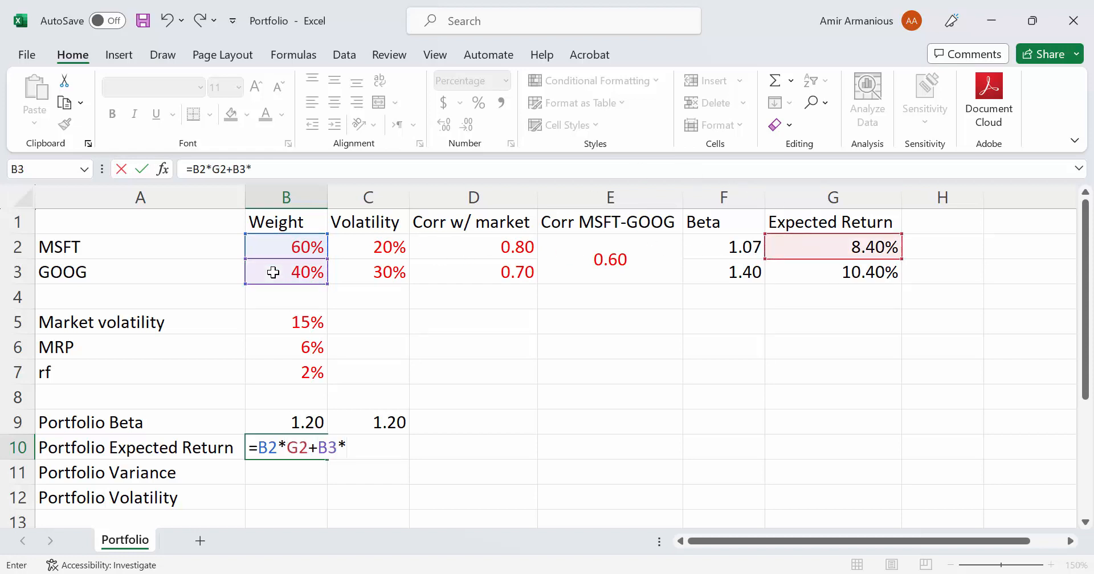
click(837, 267)
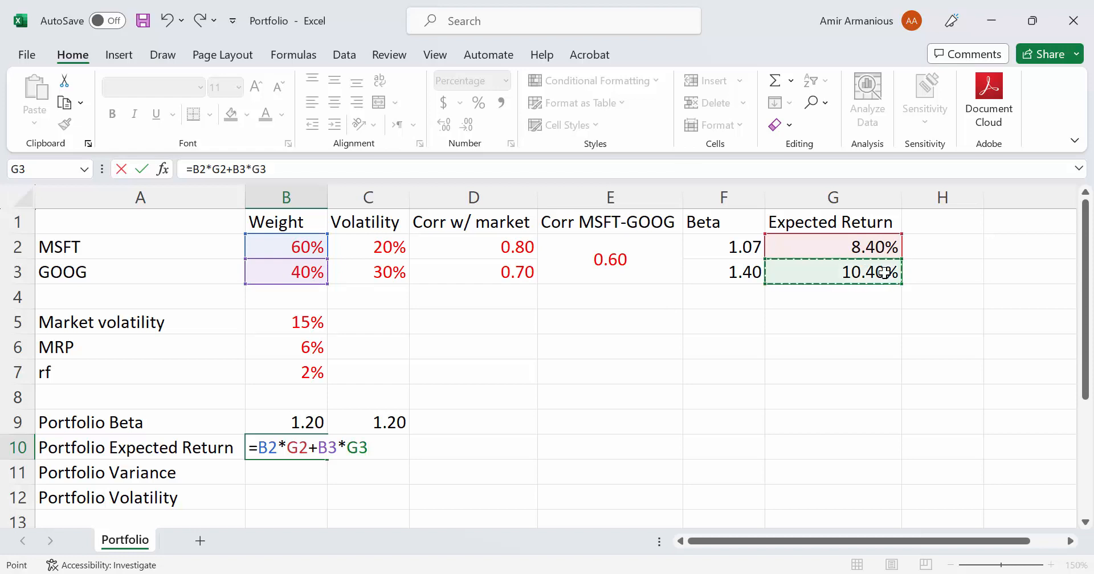
key(ctrl+Return)
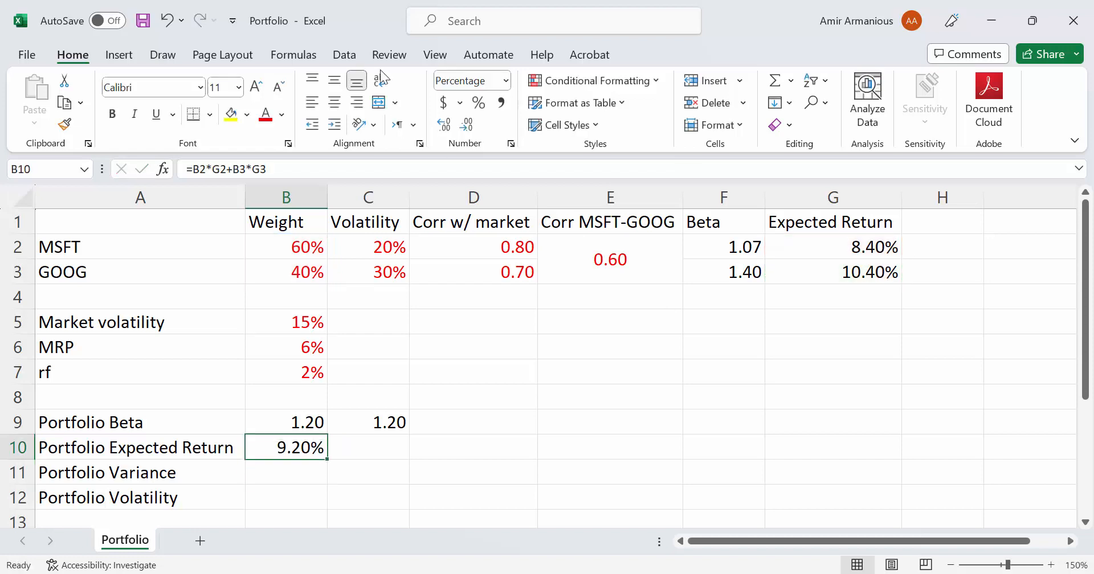
Step: Copy B10's percentage format to C10:D10 and begin a formula in C10 with =sum
click(67, 124)
drag(388, 452, 454, 452)
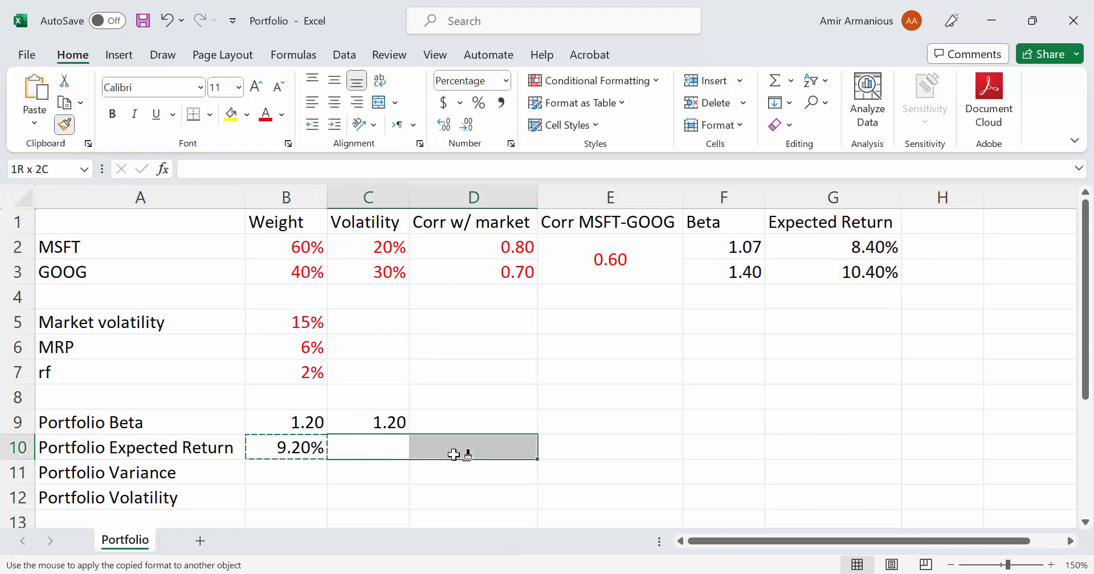
click(379, 443)
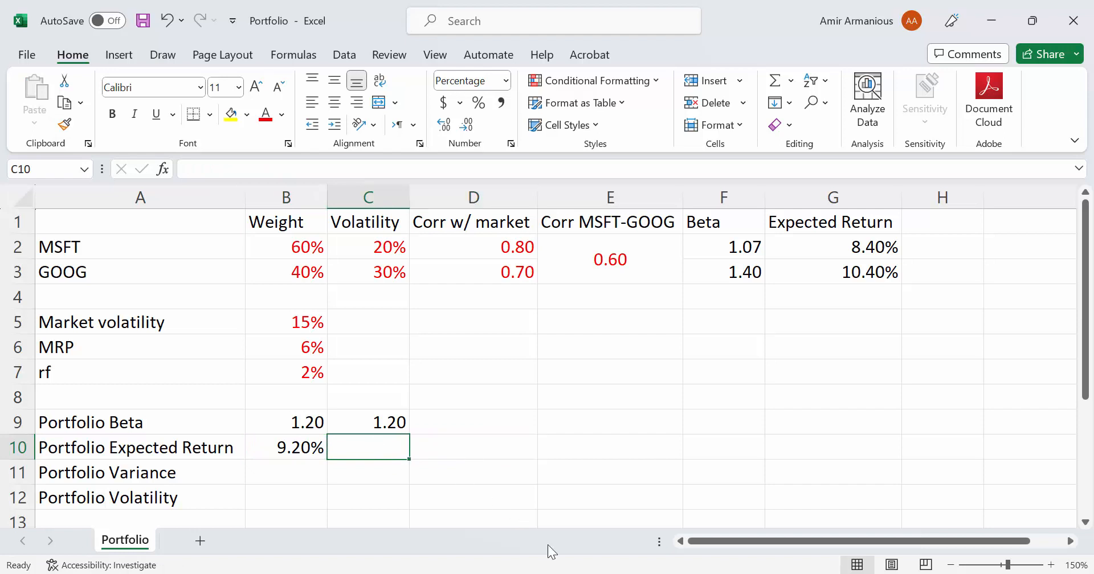
text(=sum)
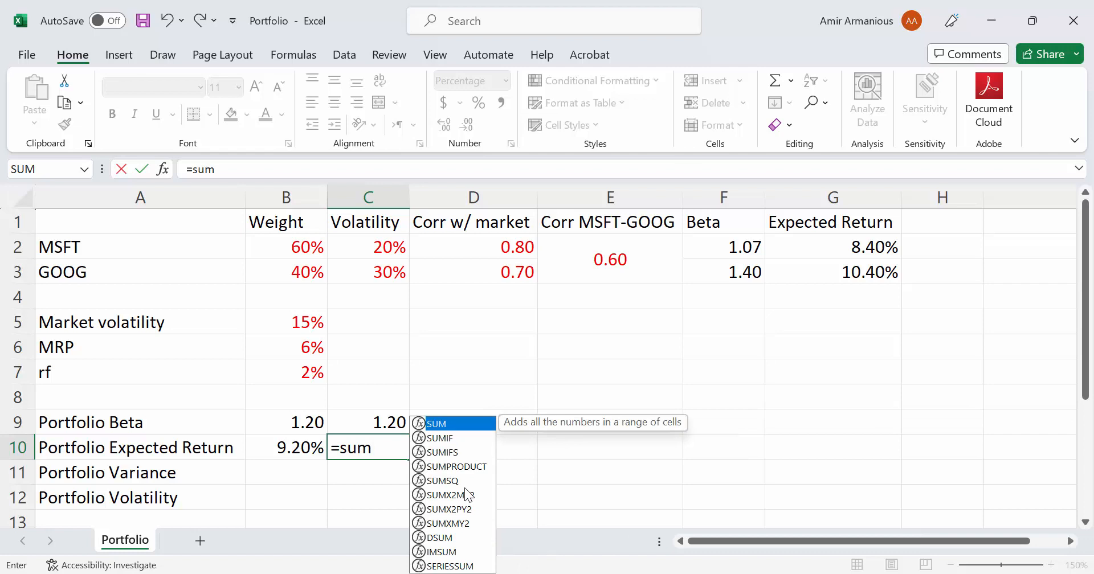
double_click(455, 452)
key(BackSpace)
key(BackSpace)
key(BackSpace)
key(BackSpace)
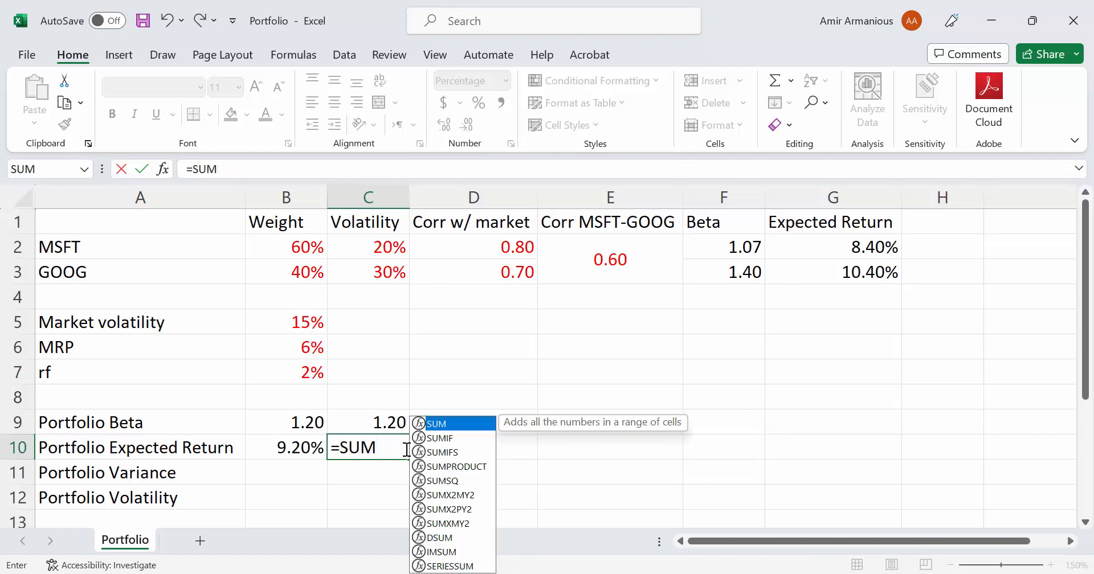
Step: Complete the C10 formula as =SUMPRODUCT(B2:B3,G2:G3) to cross-check the portfolio expected return
double_click(482, 465)
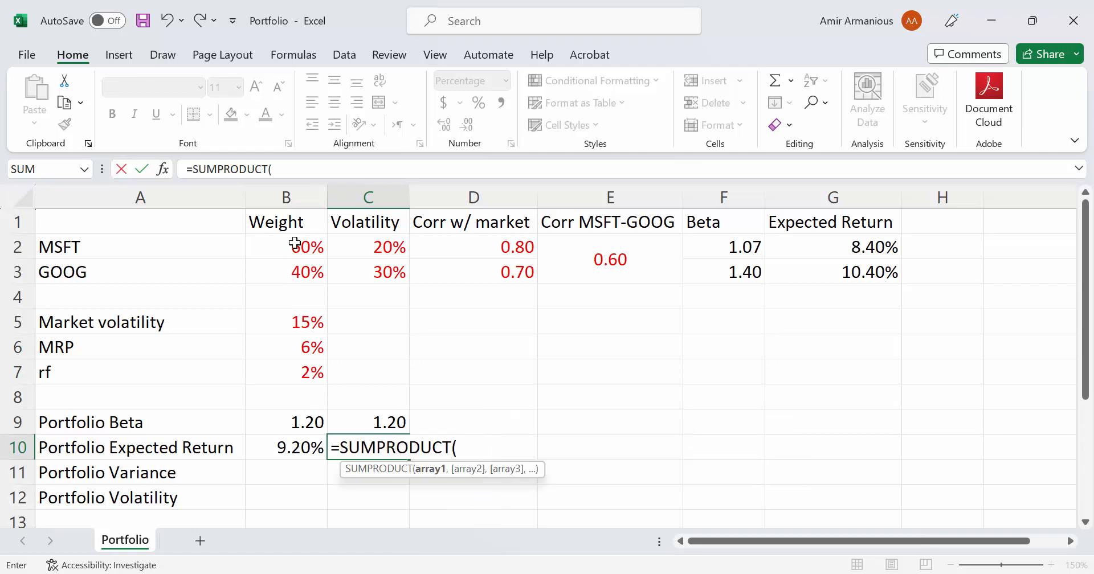
drag(293, 243, 299, 271)
text(,)
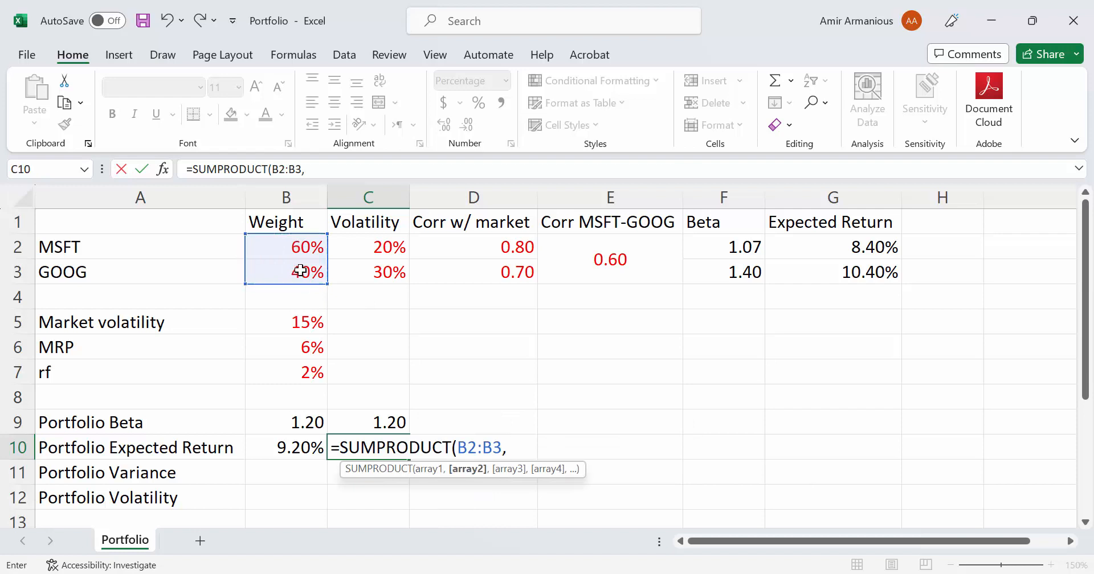
click(851, 256)
drag(851, 257, 852, 265)
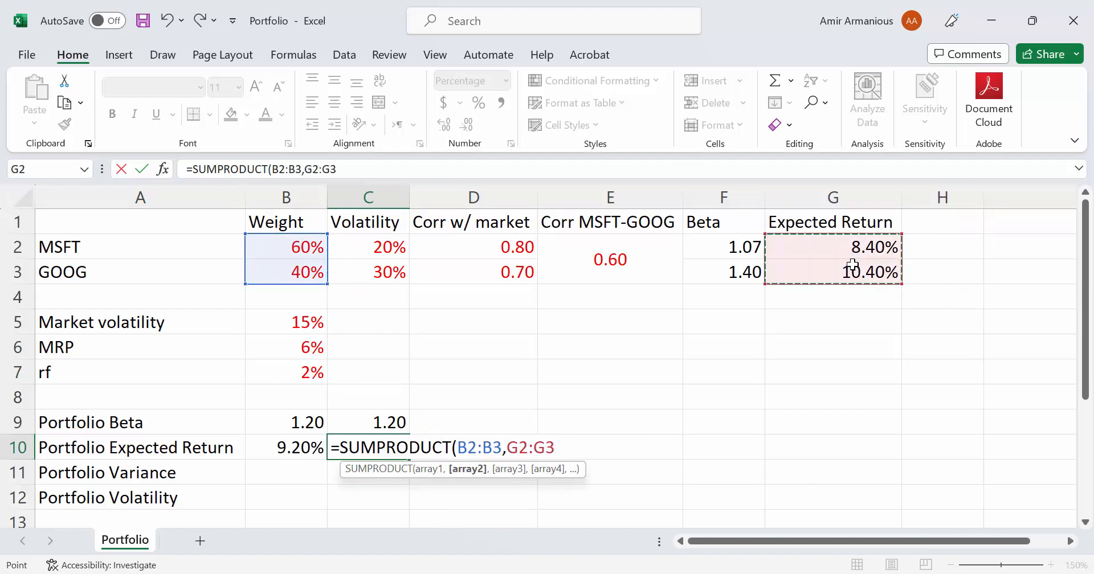
text())
key(Return)
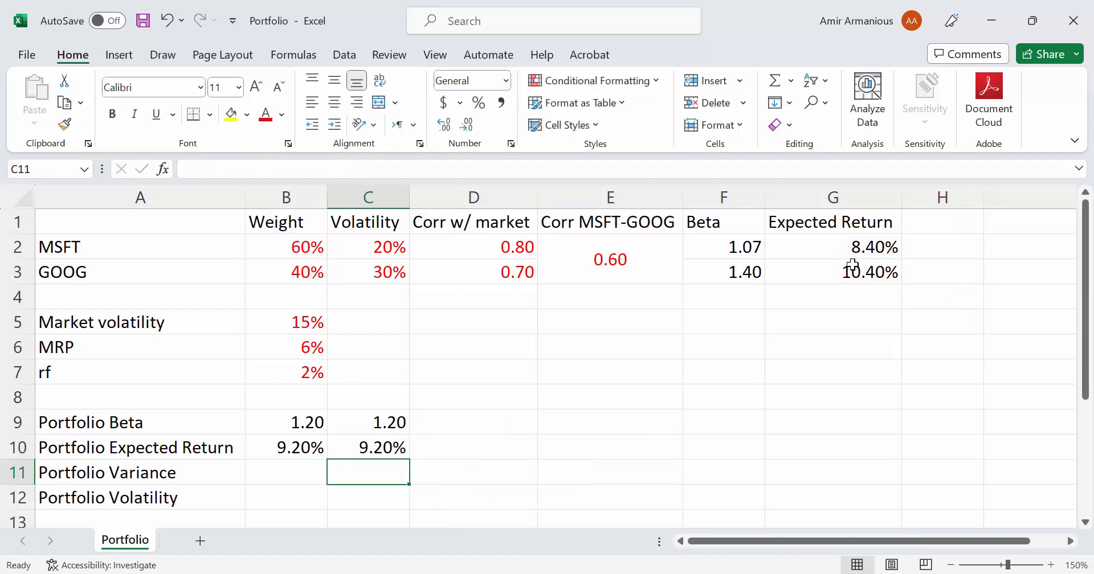
Step: Calculate the portfolio expected return in D10 from the risk-free rate, the portfolio beta and the MRP, with =B7+B9*B6
click(294, 423)
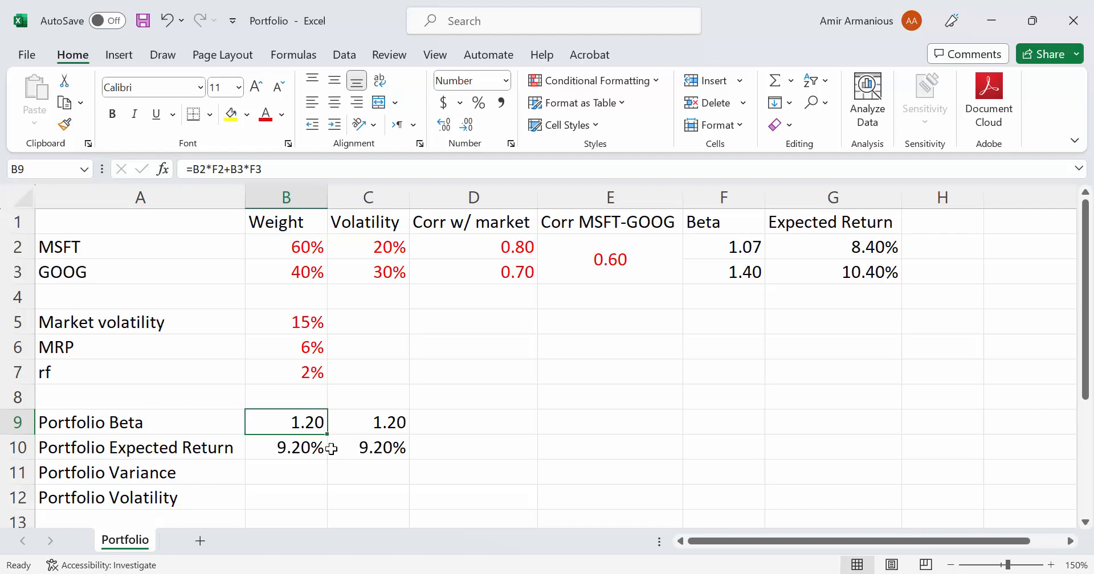
click(447, 450)
text(=)
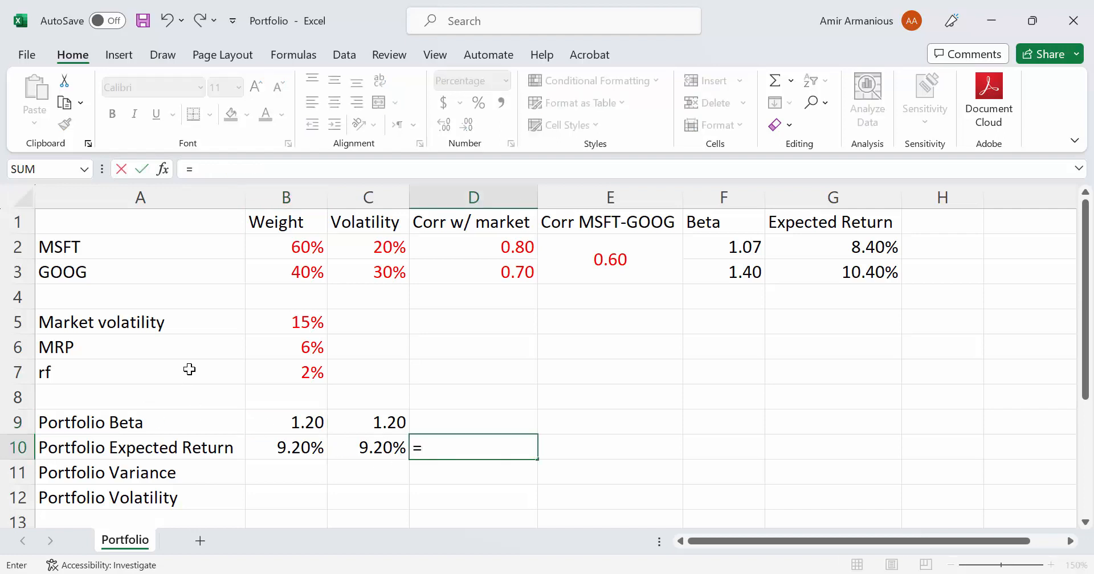
click(295, 373)
text(+)
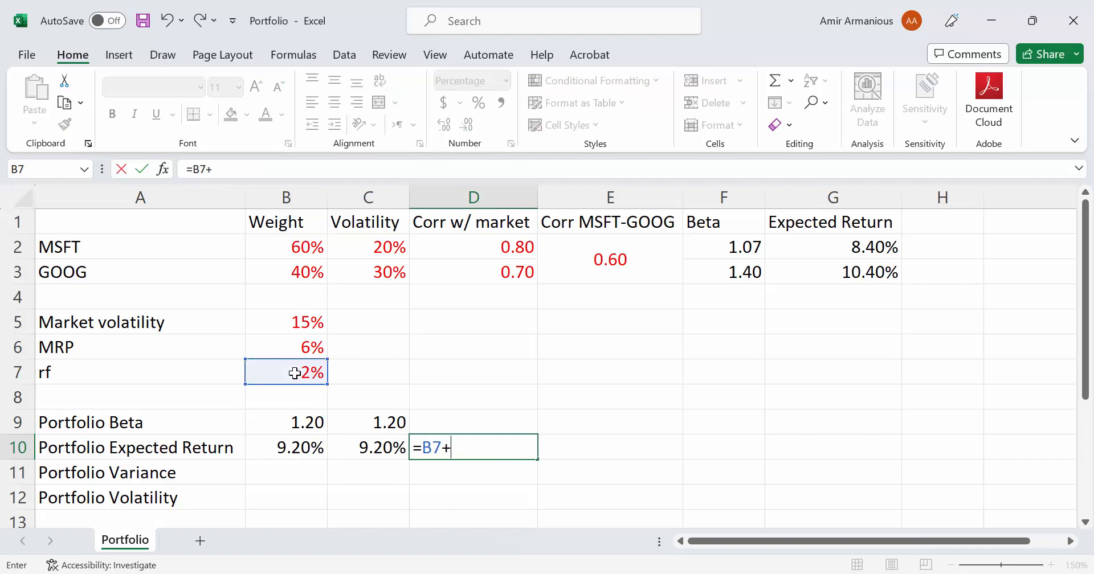
click(304, 416)
text(*)
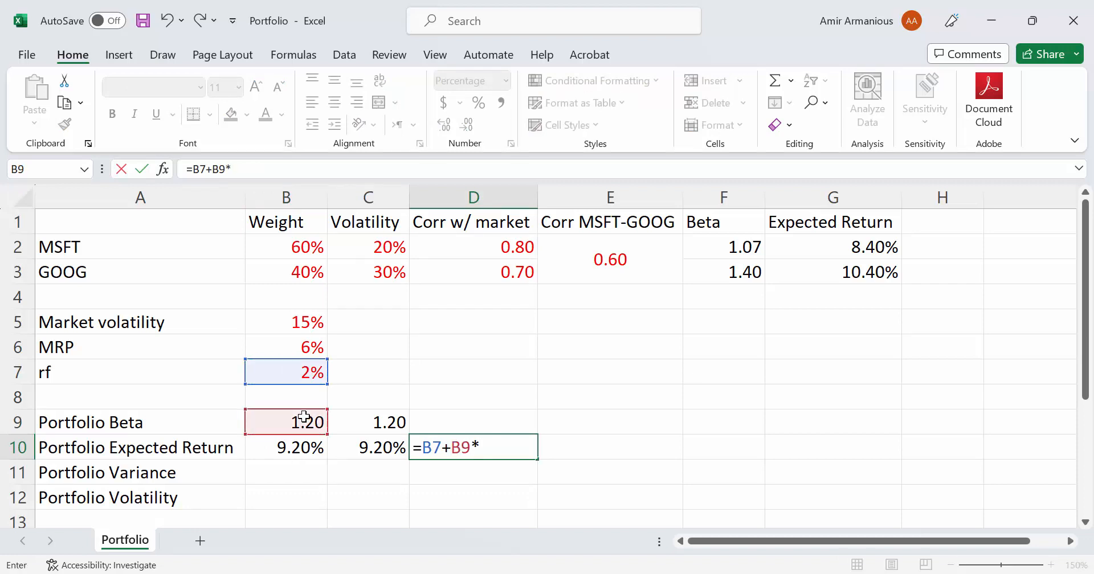
click(275, 346)
key(Return)
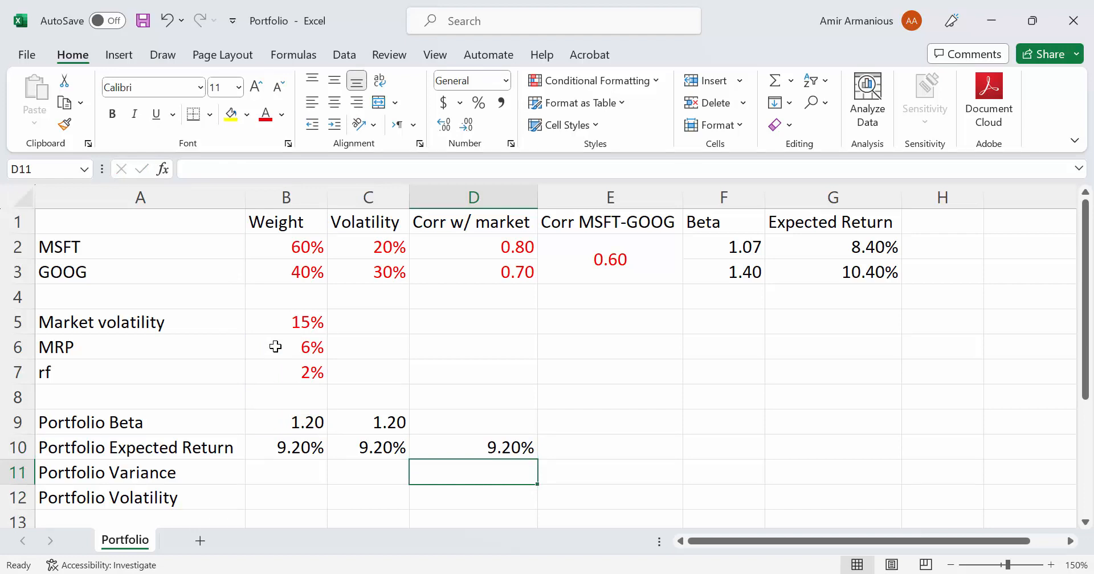
Step: Start the portfolio variance formula in B11 with both stocks' squared weight and volatility terms, =B2^2*C2^2+B3^2*C3^2
click(296, 464)
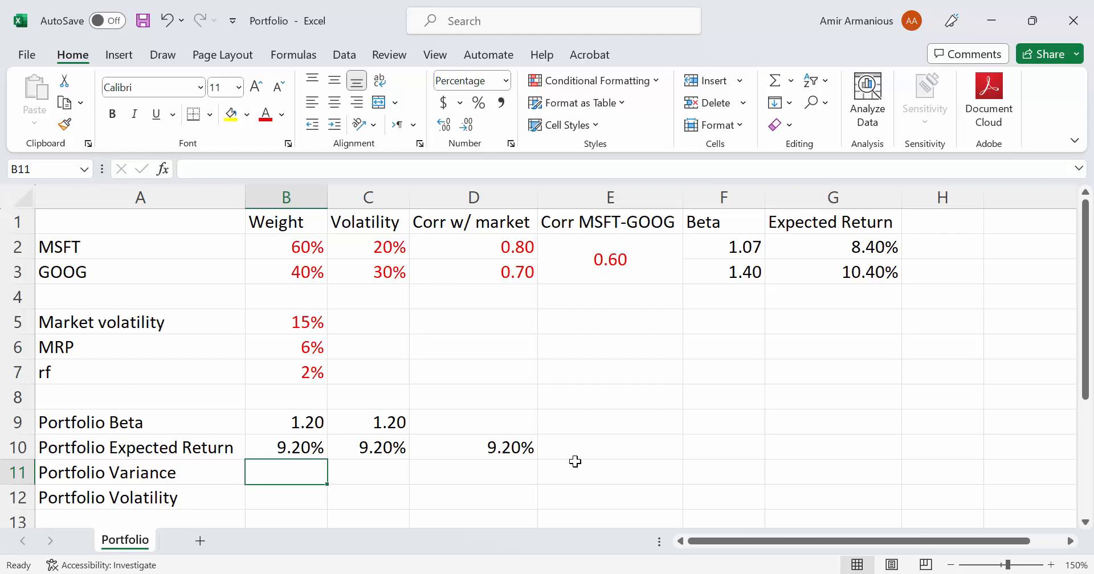
text(=)
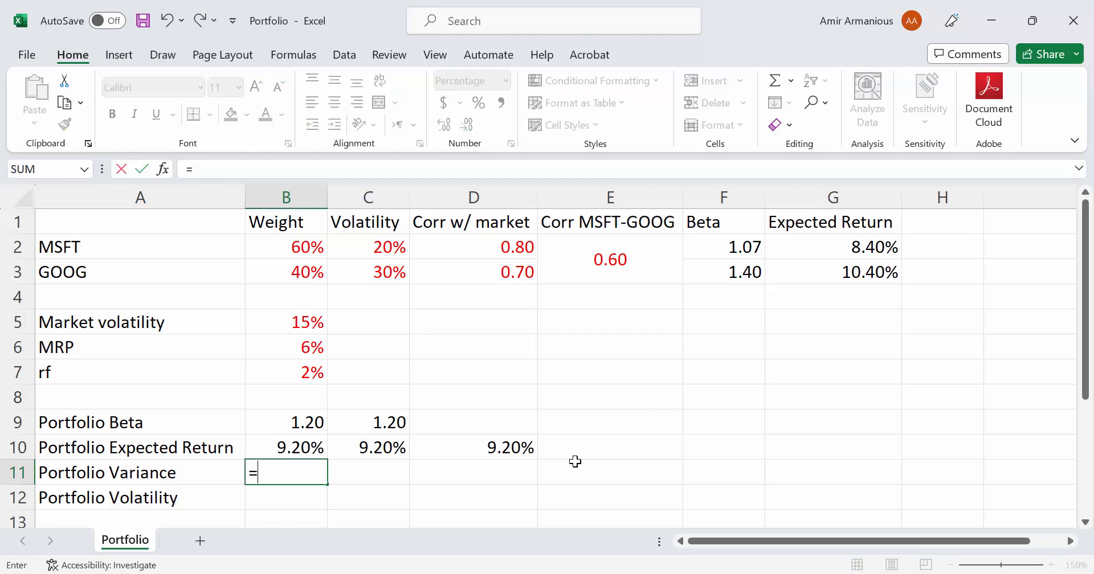
click(278, 246)
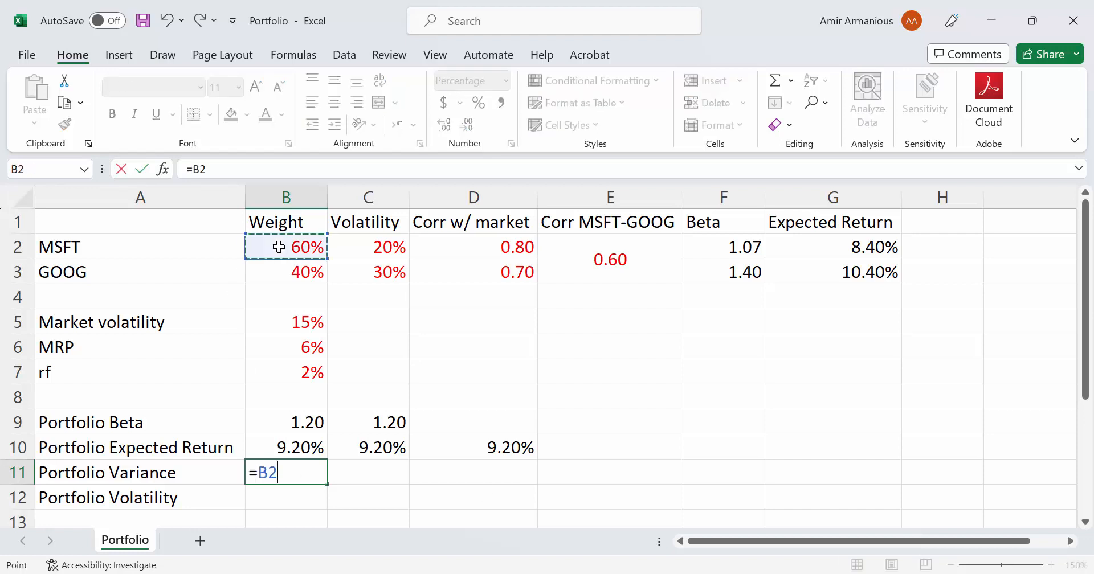
text(^2*)
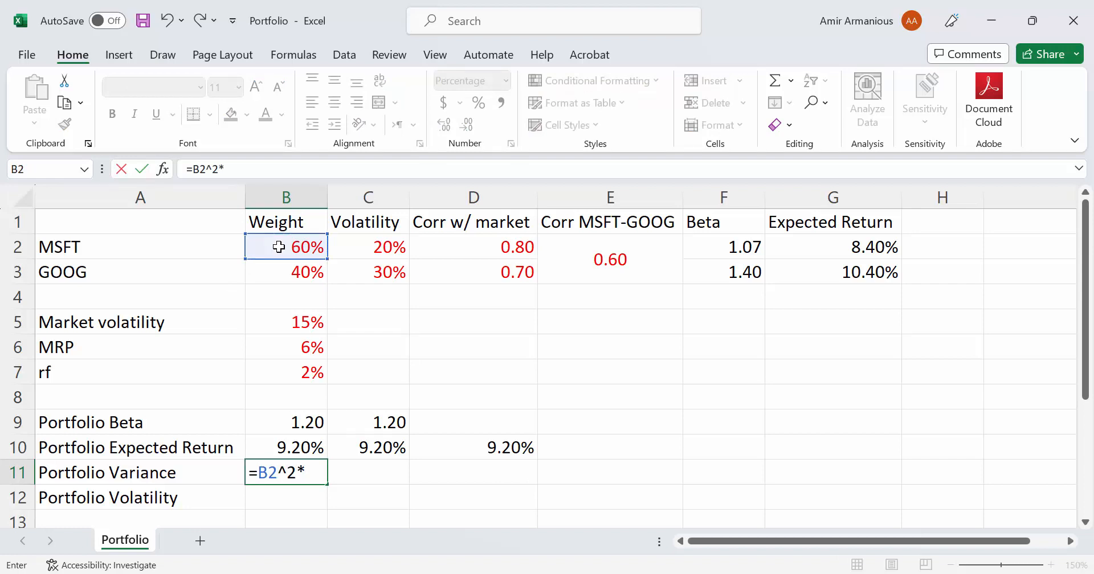
click(383, 246)
text(^)
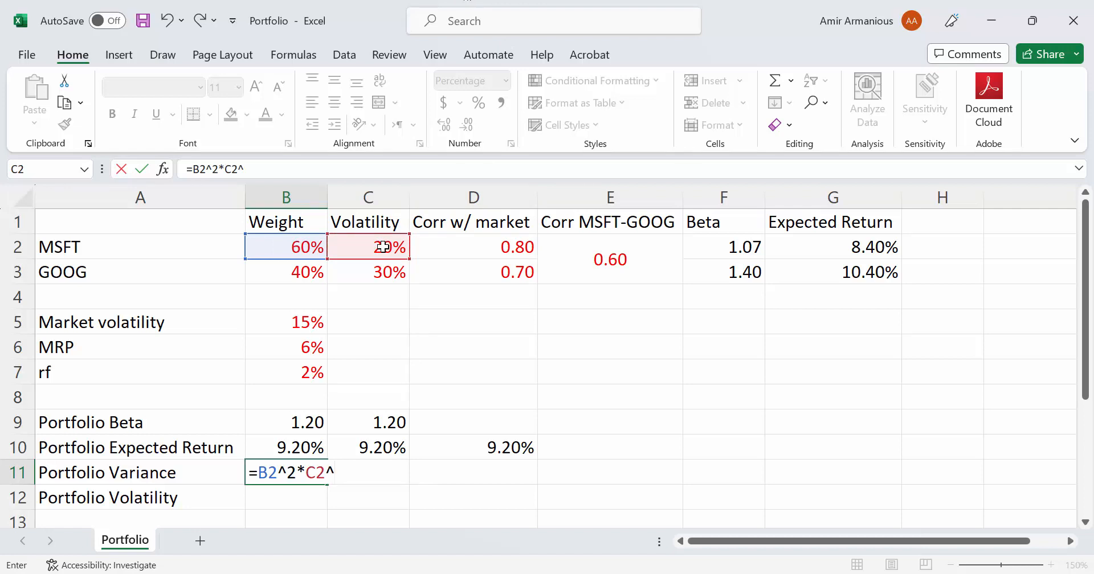
text(2+)
click(281, 271)
text(^)
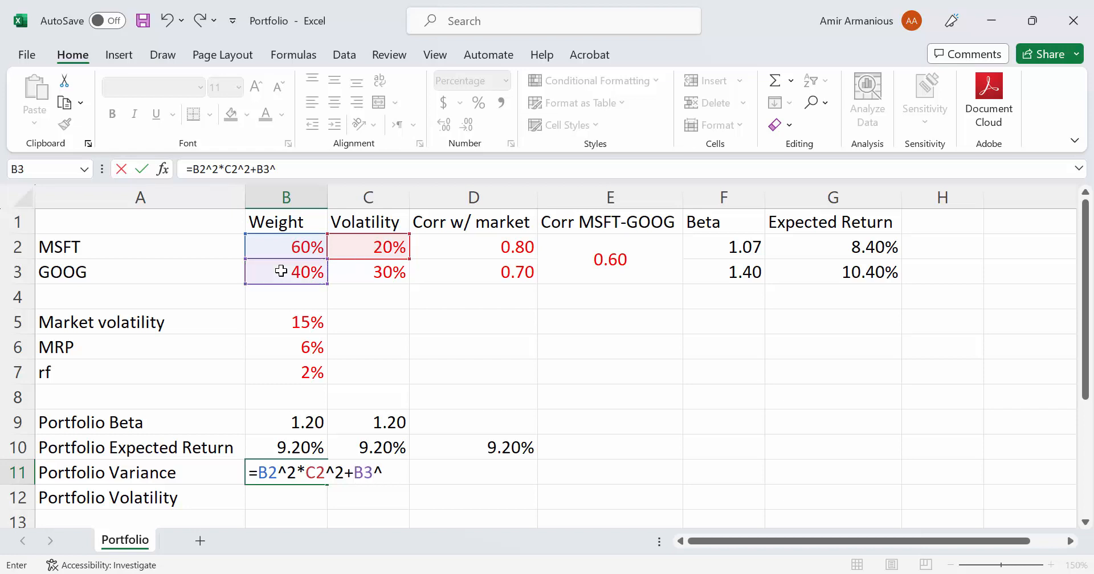
text(2*)
click(387, 273)
text(^2)
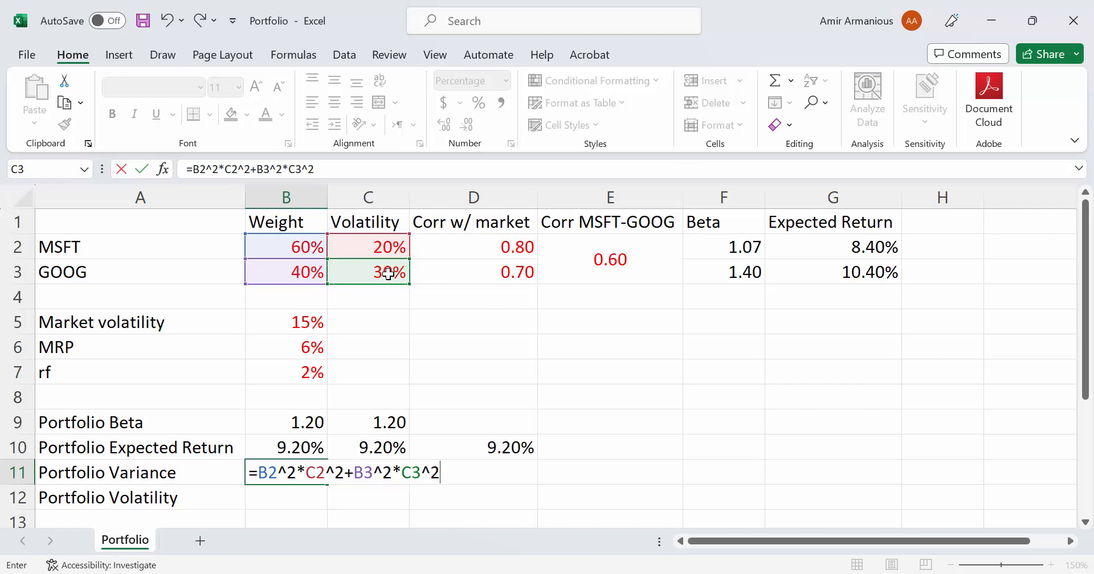
Step: Complete the portfolio variance formula in B11 by adding the covariance term +2*E2*B2*B3*C2*C3 for the two stocks
text(+2*)
click(594, 251)
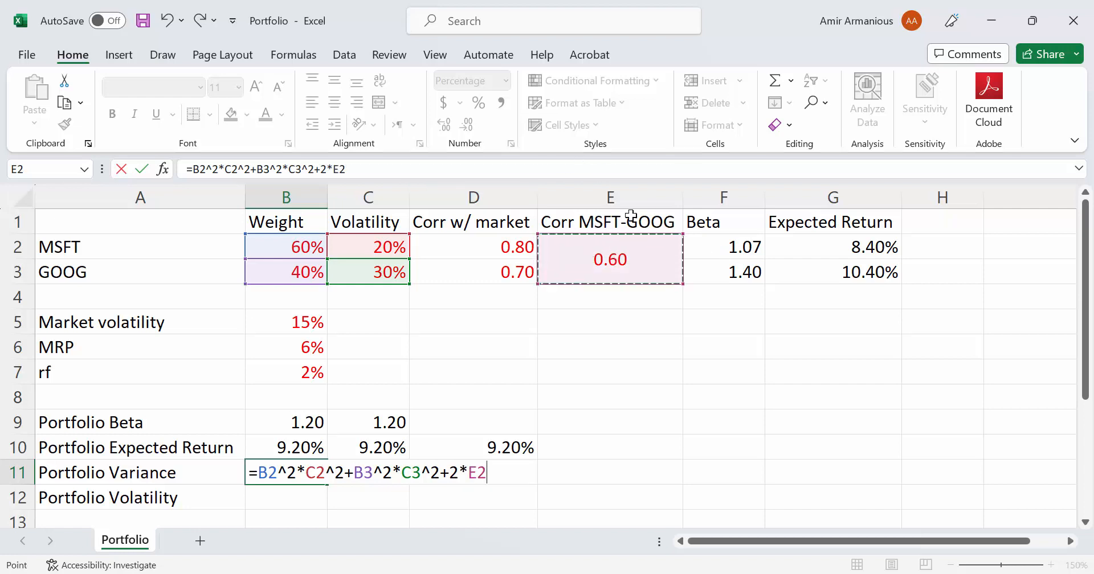
text(*)
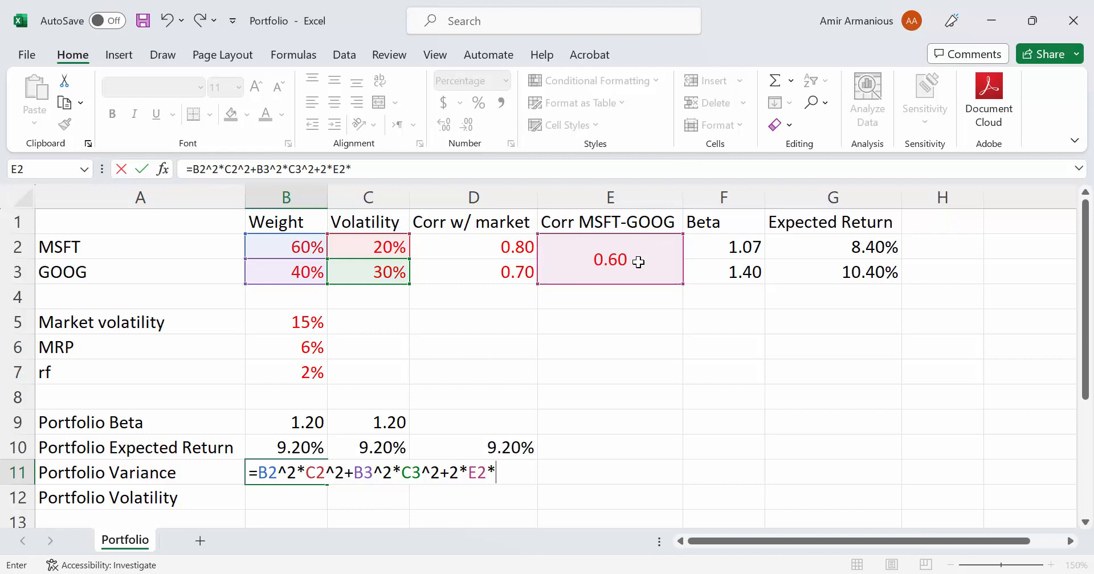
click(301, 247)
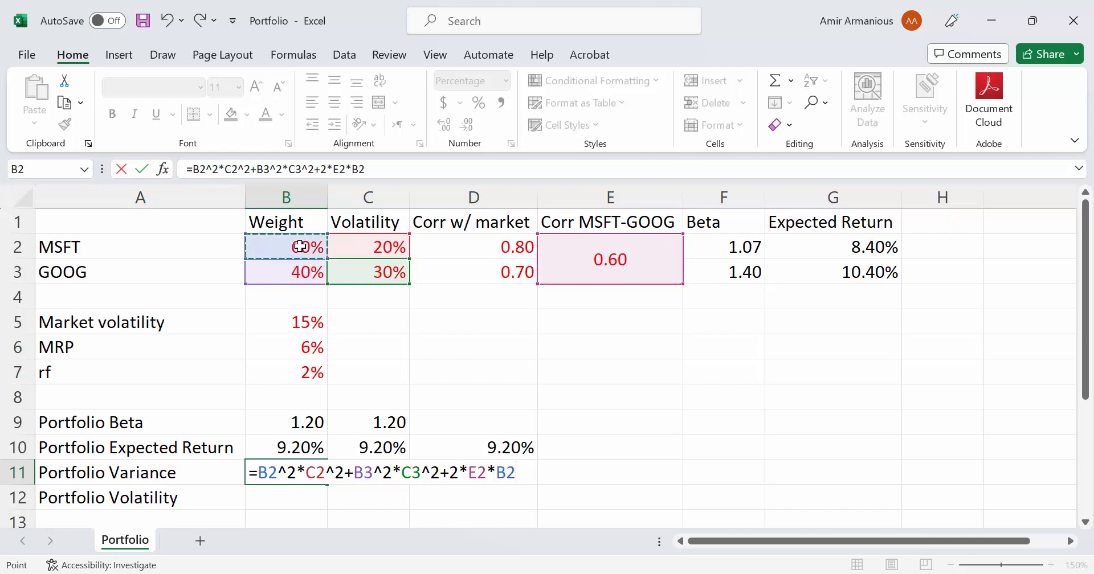
text(*)
click(302, 272)
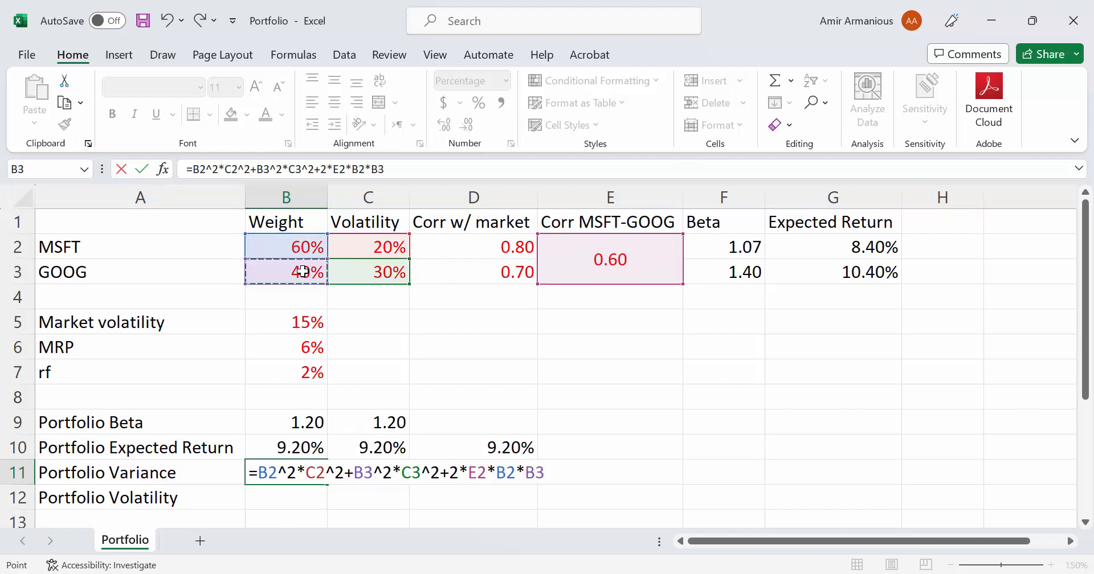
text(*)
click(375, 246)
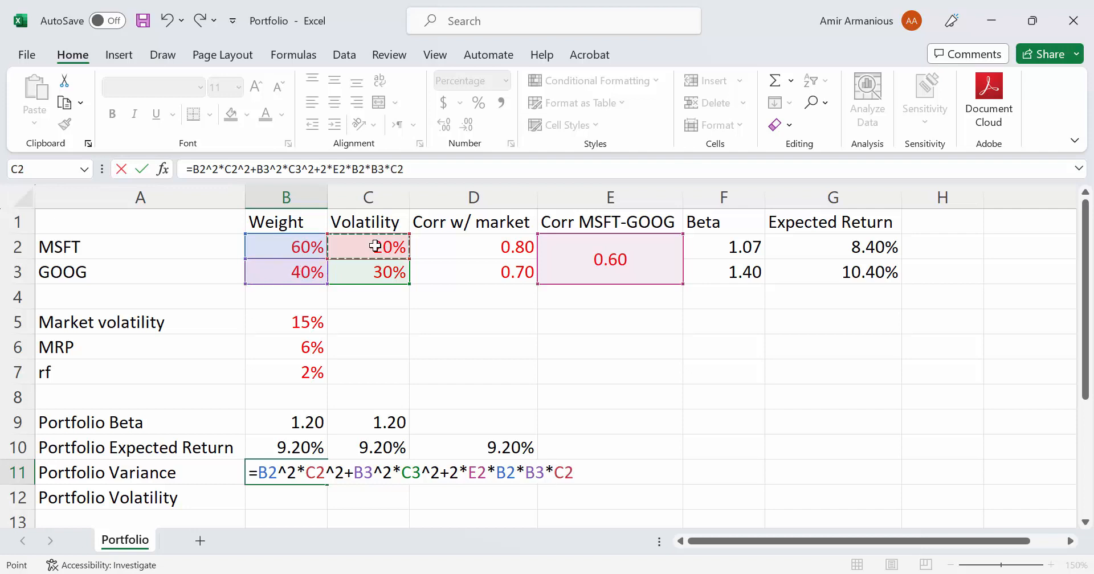
text(*)
click(377, 272)
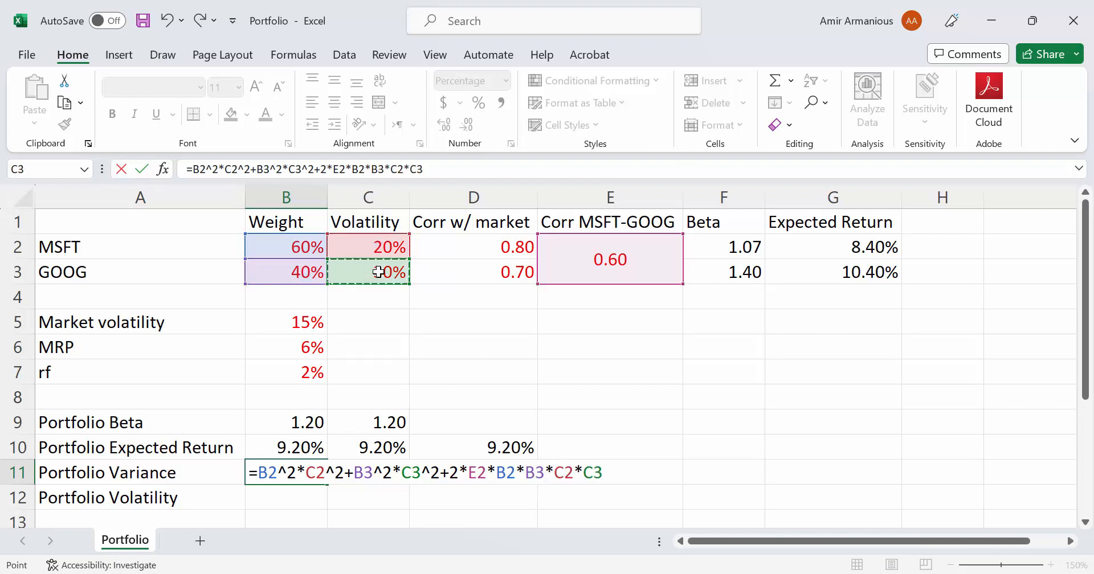
key(Return)
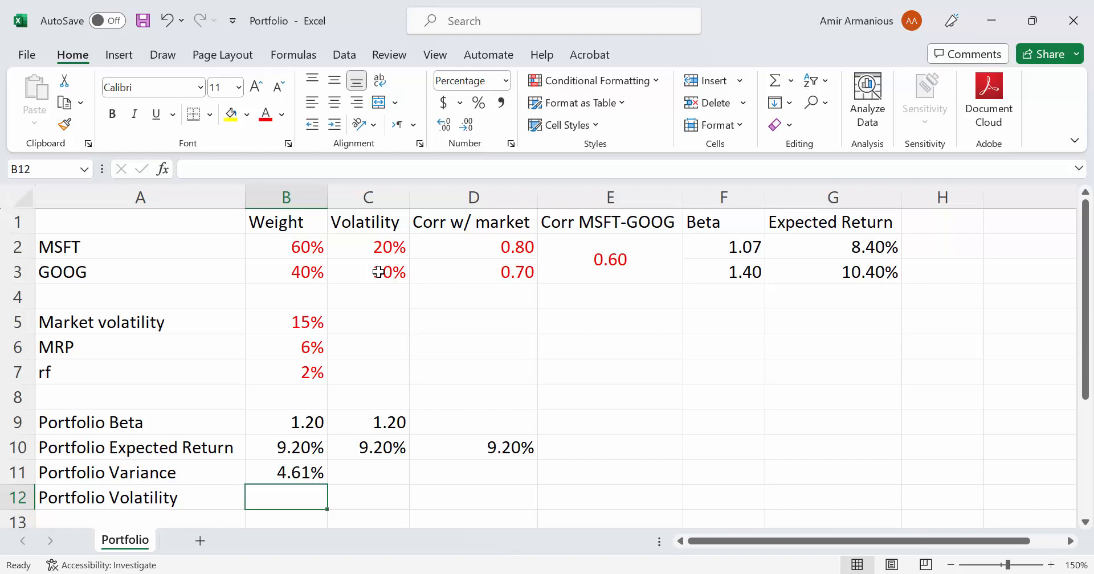
Step: Calculate the portfolio volatility in B12 as the square root of the portfolio variance, with =SQRT(B11)
text(=sqr)
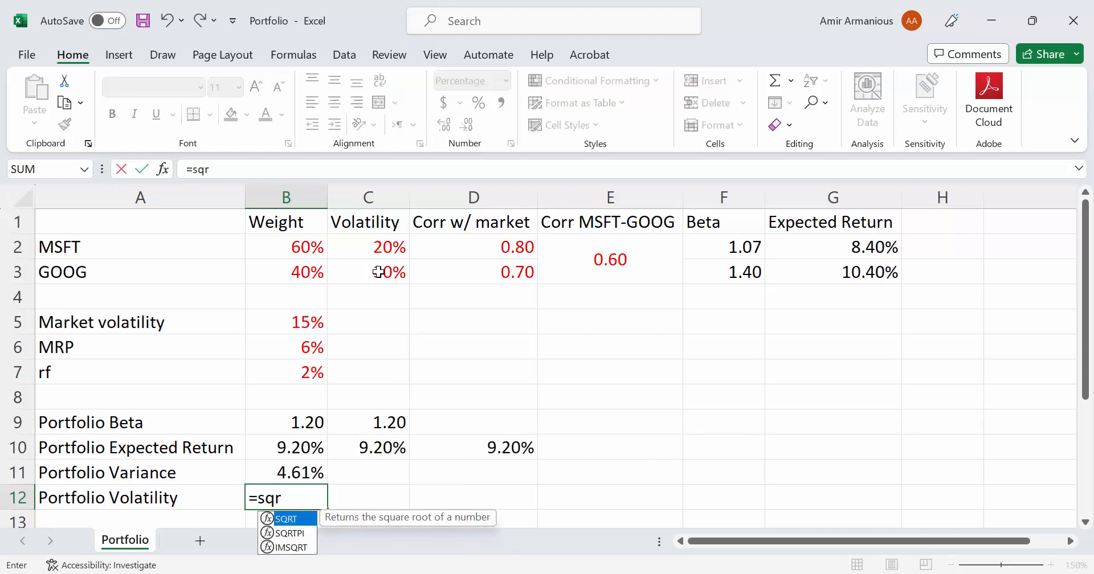
text(t()
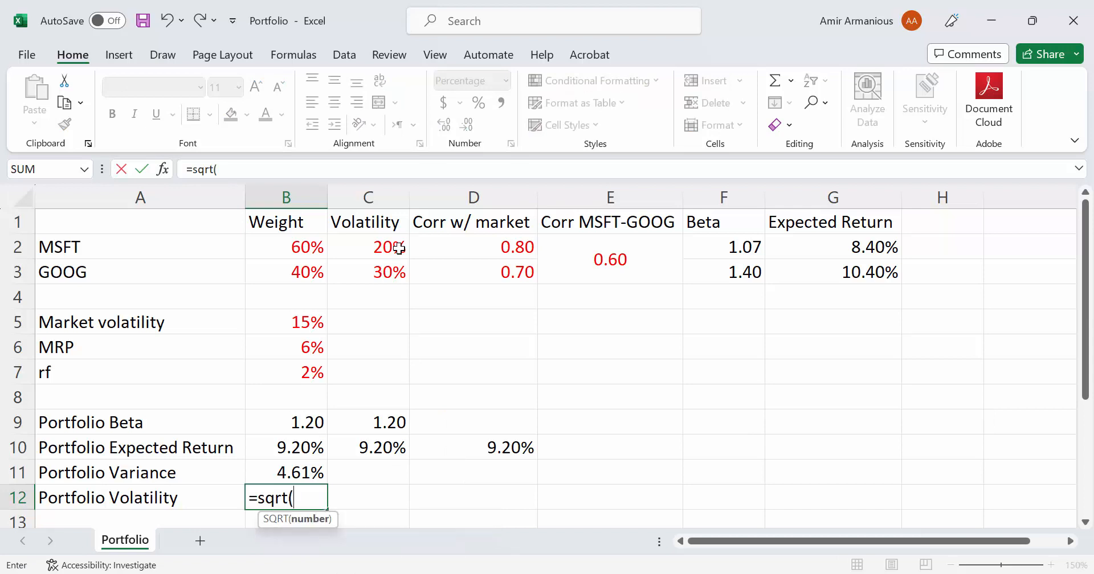
click(295, 475)
text())
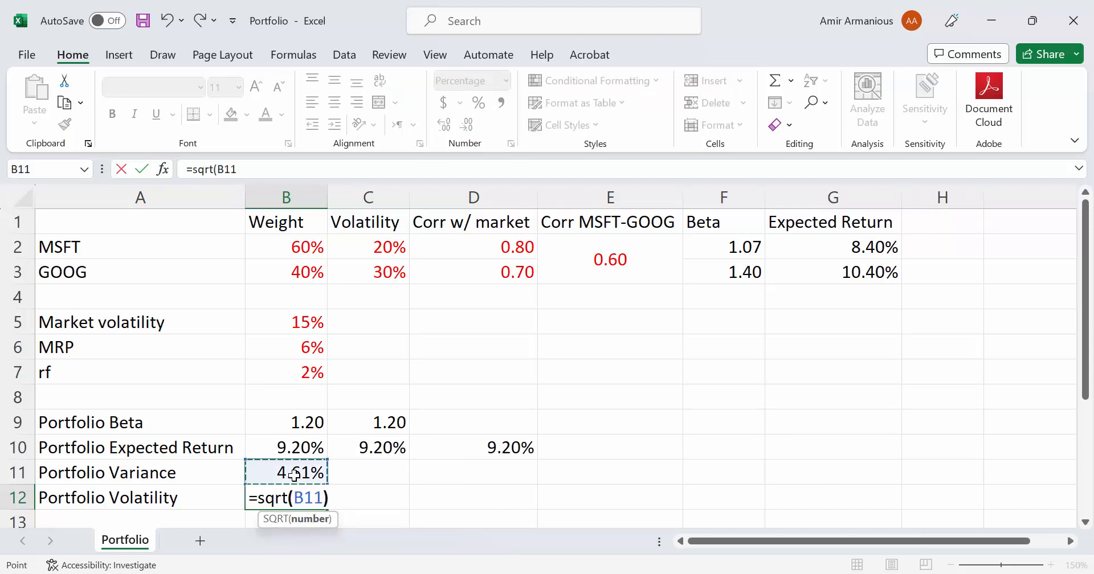
key(Return)
scroll(585, 449, up, 1)
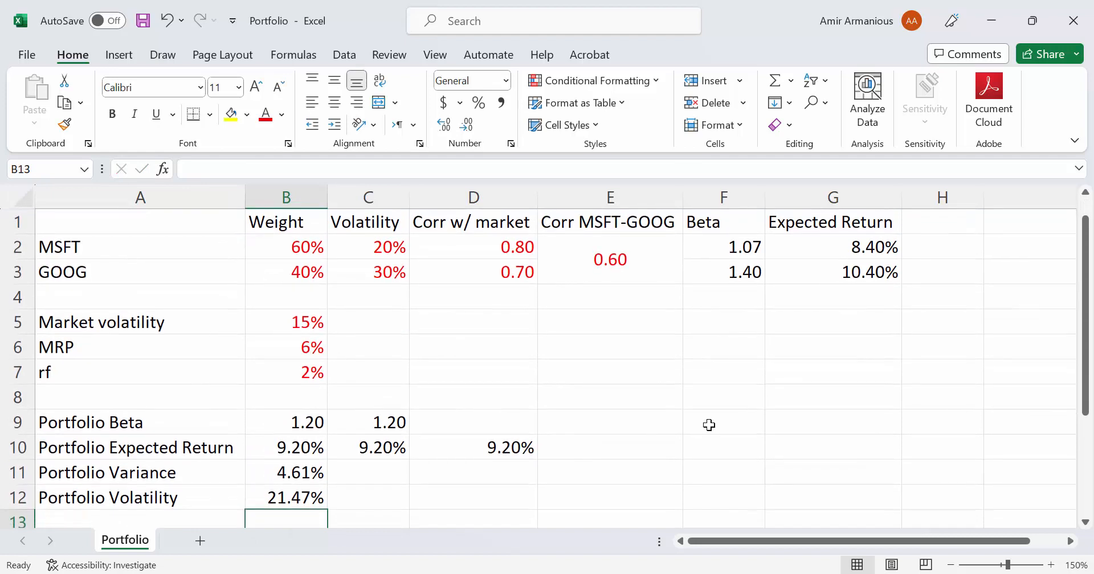